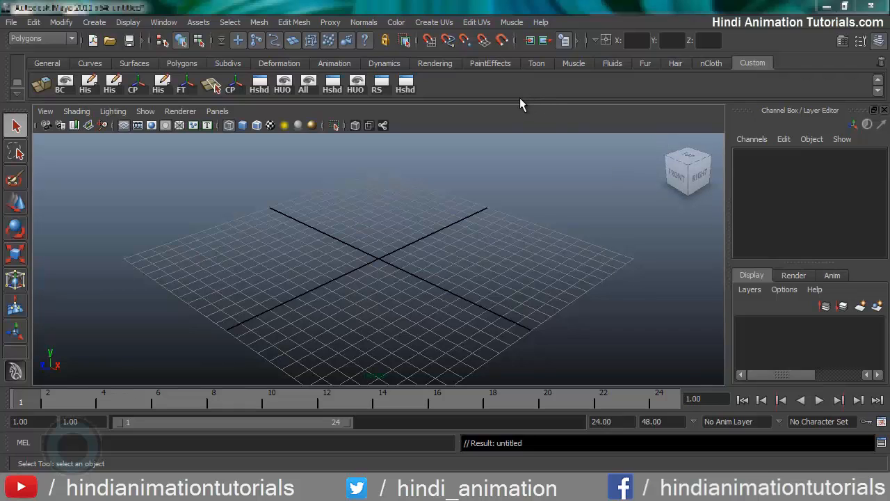
- Open the scene jar_v02.mb from the Assets folder on the Desktop
click(9, 22)
click(38, 58)
click(269, 258)
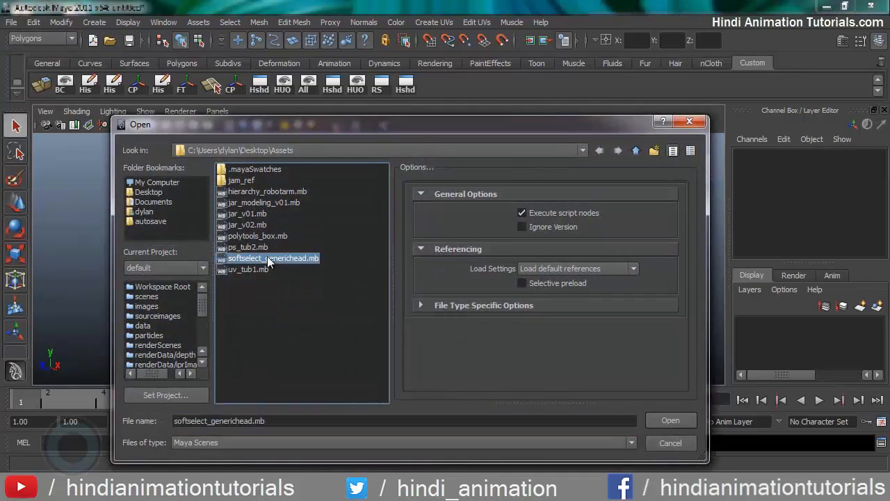
click(245, 224)
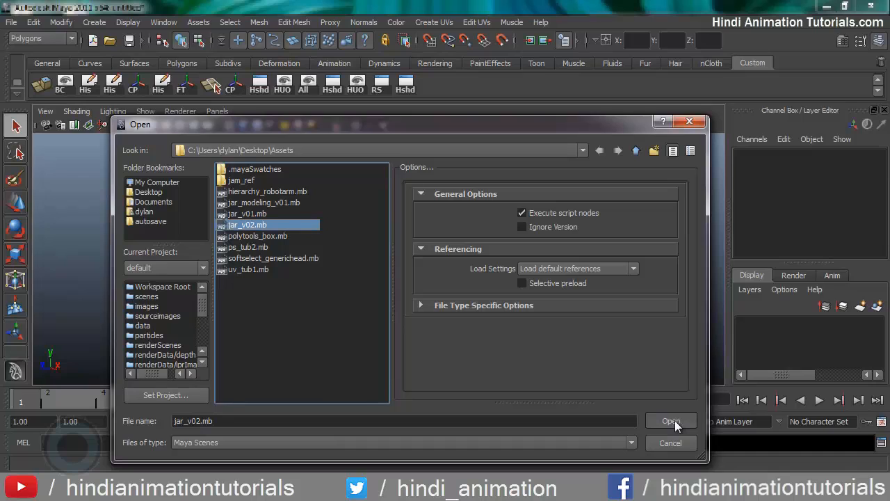
click(244, 204)
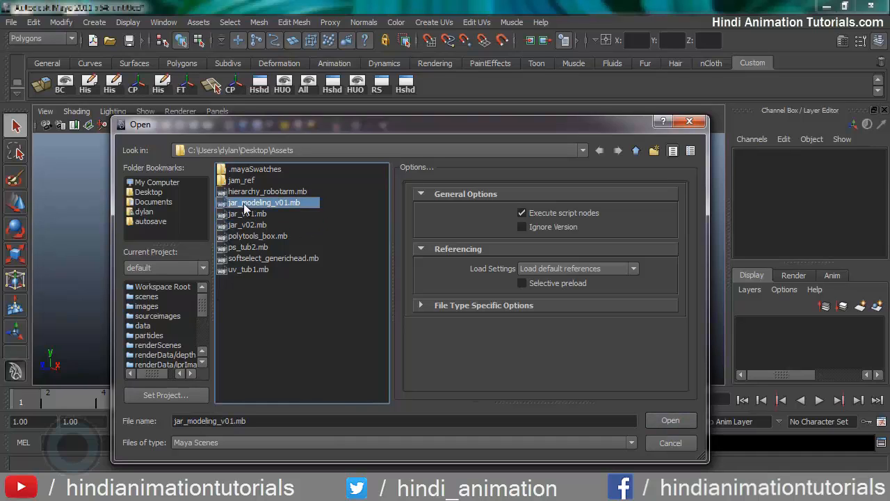
click(253, 225)
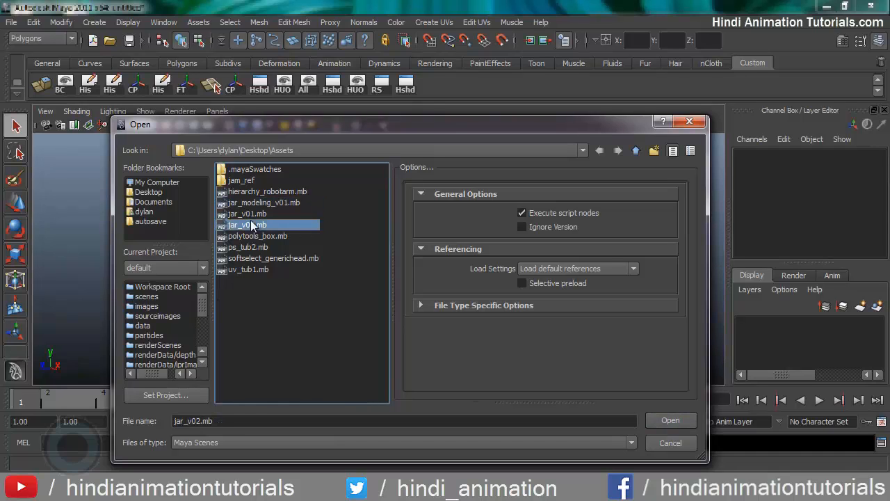
click(671, 420)
- Save the scene under the new name jar_modeling_v02 in the Assets folder
click(12, 22)
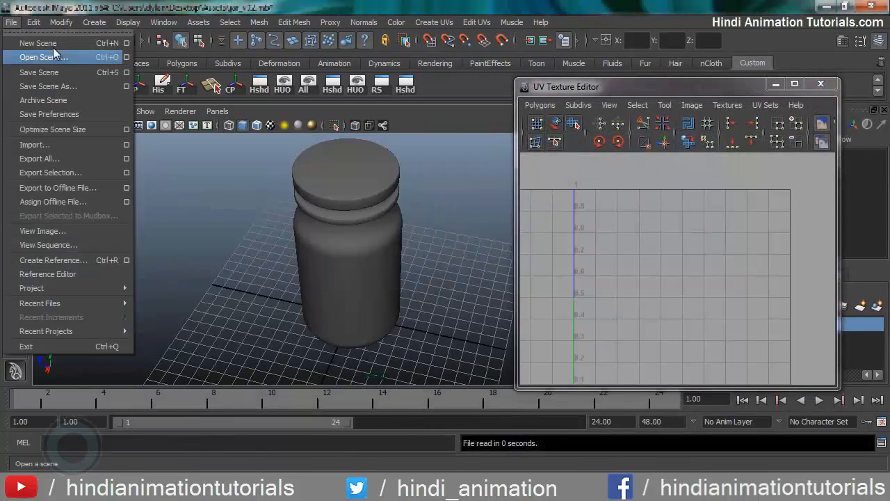
click(56, 87)
text(jar_)
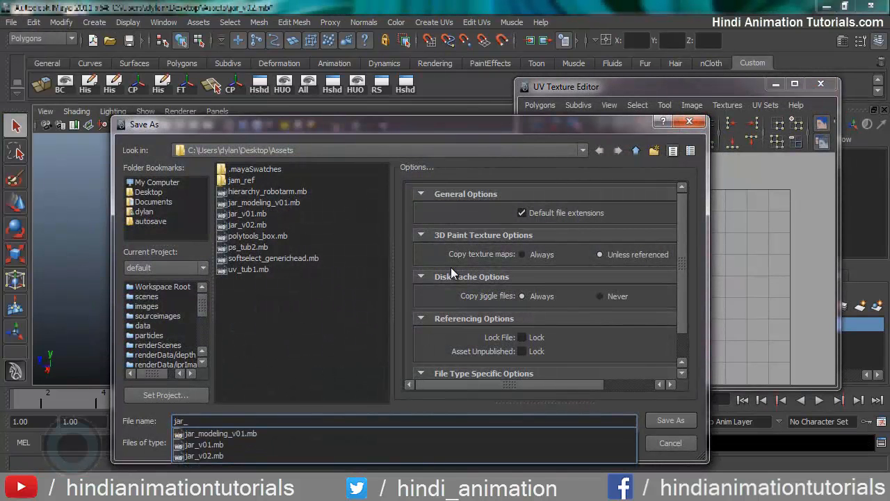
text(modeling_v02)
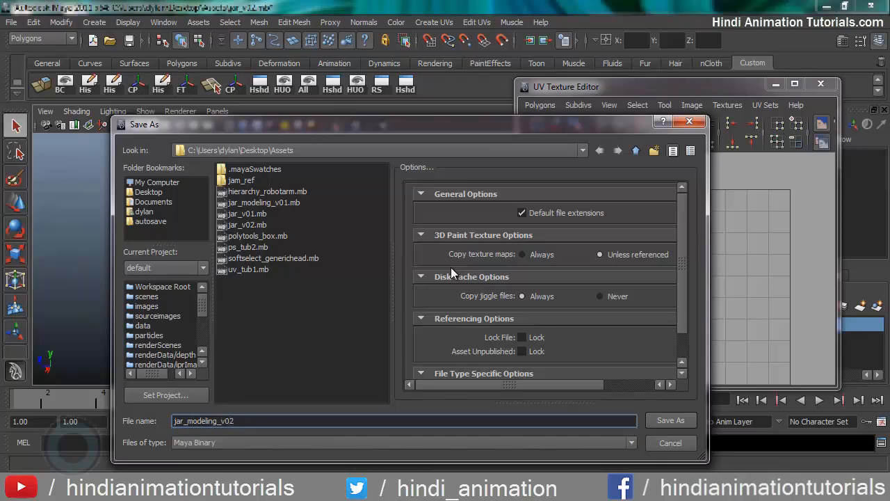
key(Return)
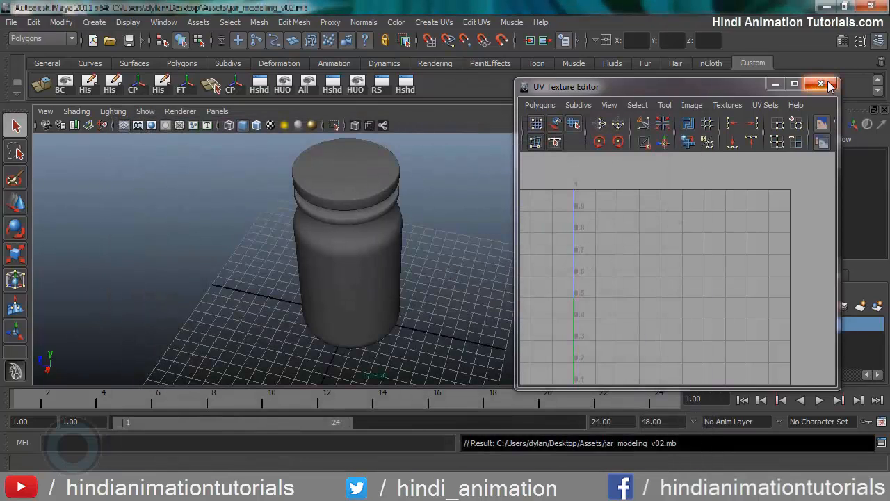
- Select the jar model, check its UV layout, and open the UV Snapshot options for it
click(315, 240)
scroll(661, 308, down, 3)
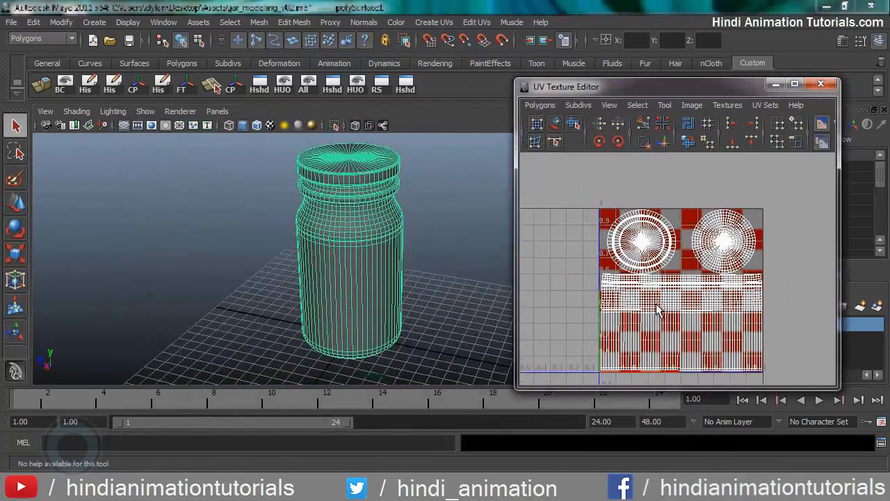
scroll(747, 278, up, 5)
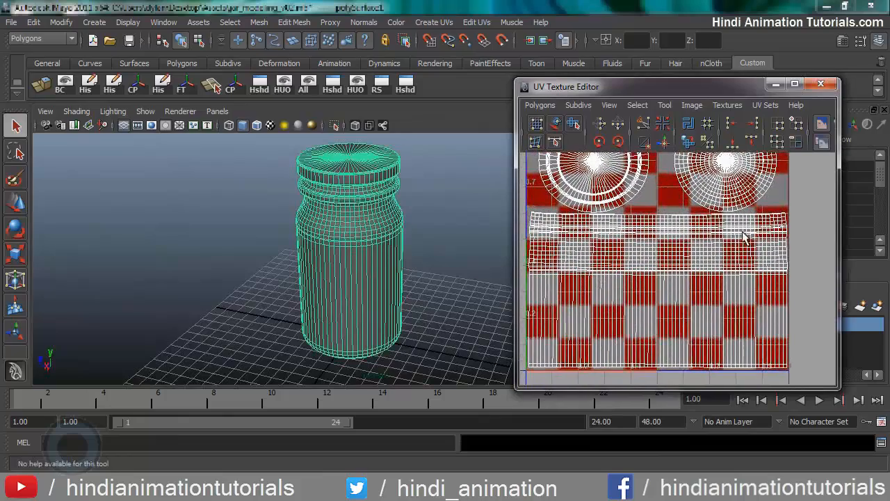
scroll(750, 278, down, 4)
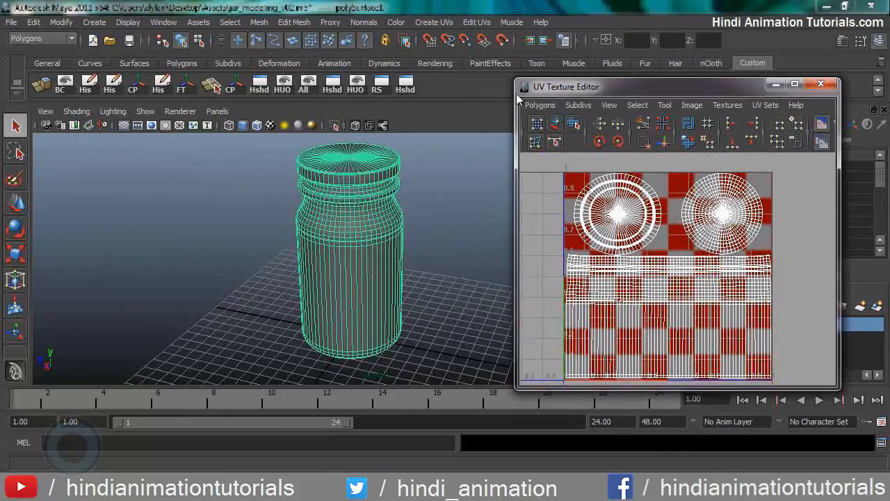
click(540, 105)
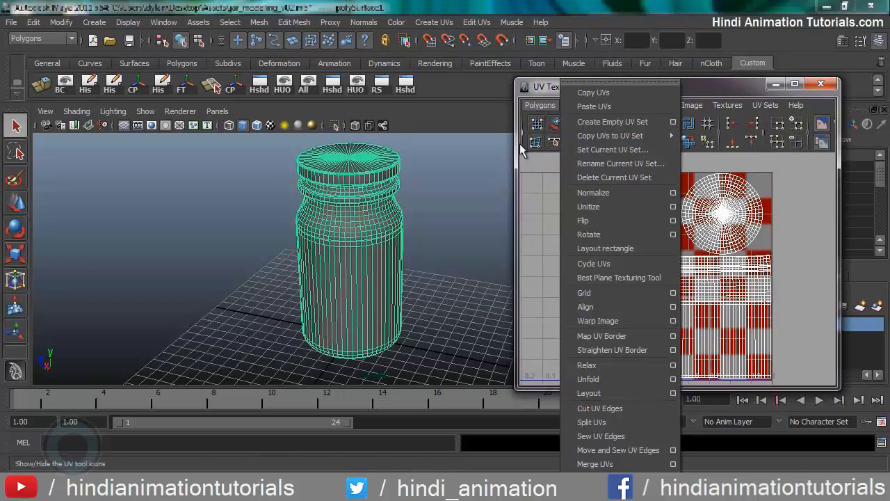
click(546, 209)
click(540, 105)
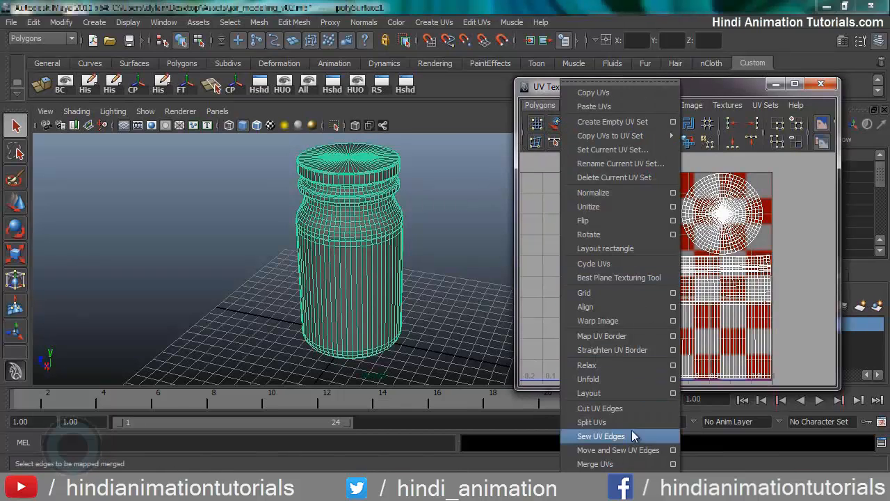
click(636, 494)
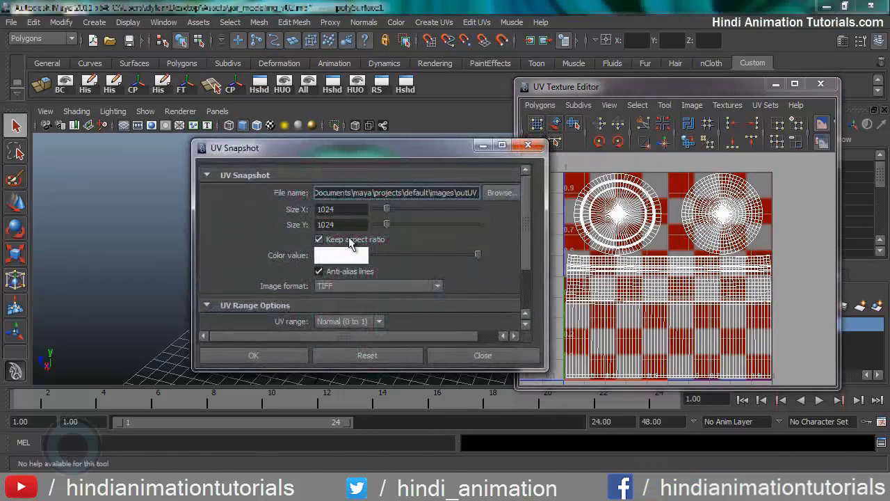
- Set the UV snapshot's output file to jar_uvs1 in the Desktop folder
click(501, 193)
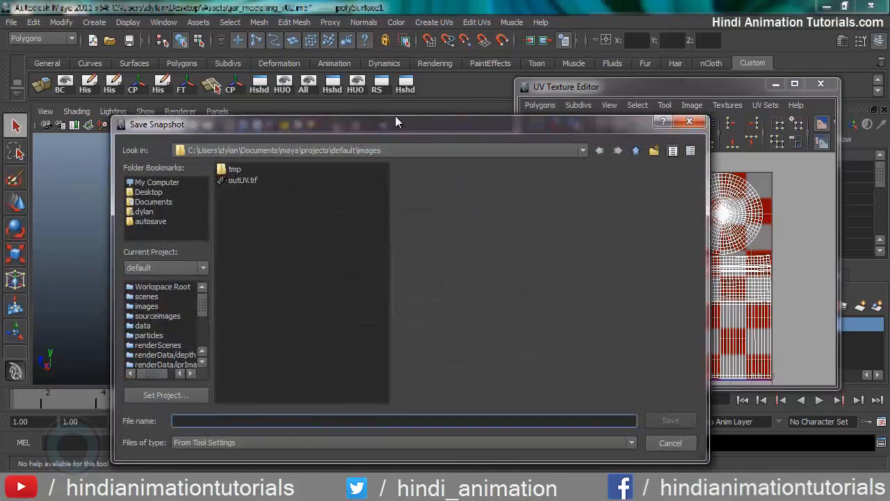
drag(395, 119, 449, 142)
click(188, 203)
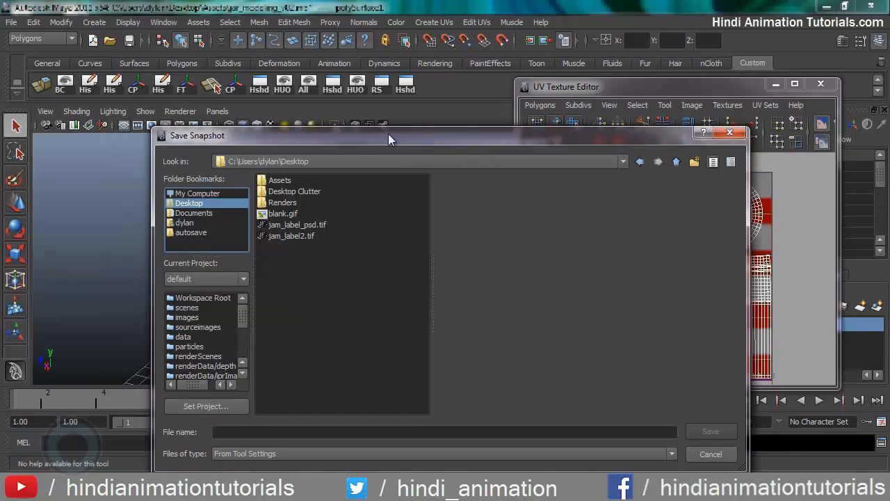
drag(388, 135, 369, 55)
click(292, 350)
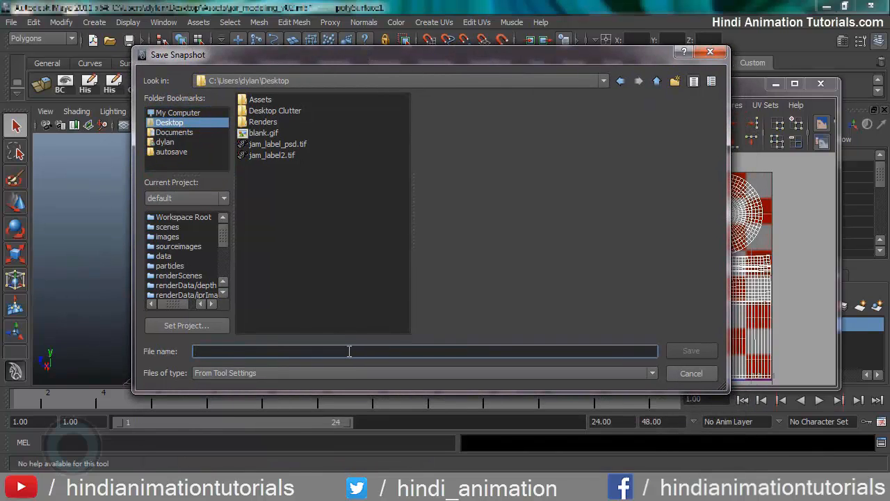
text(jar_uvs1)
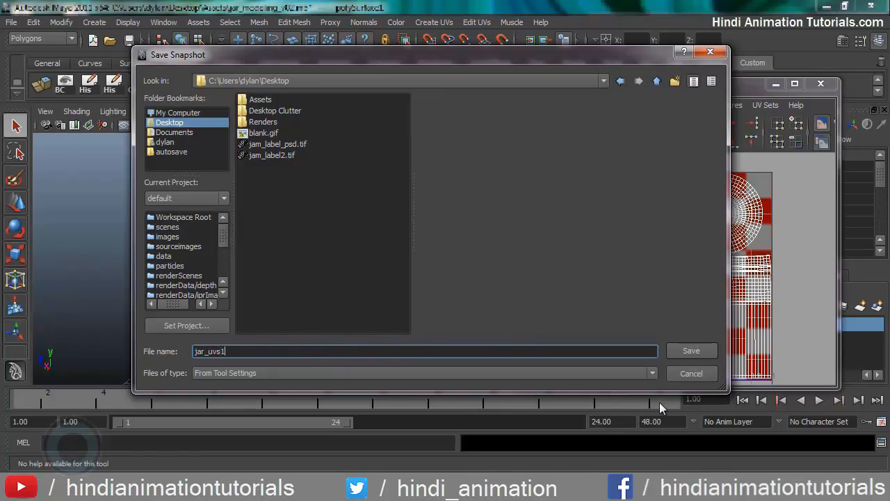
click(688, 351)
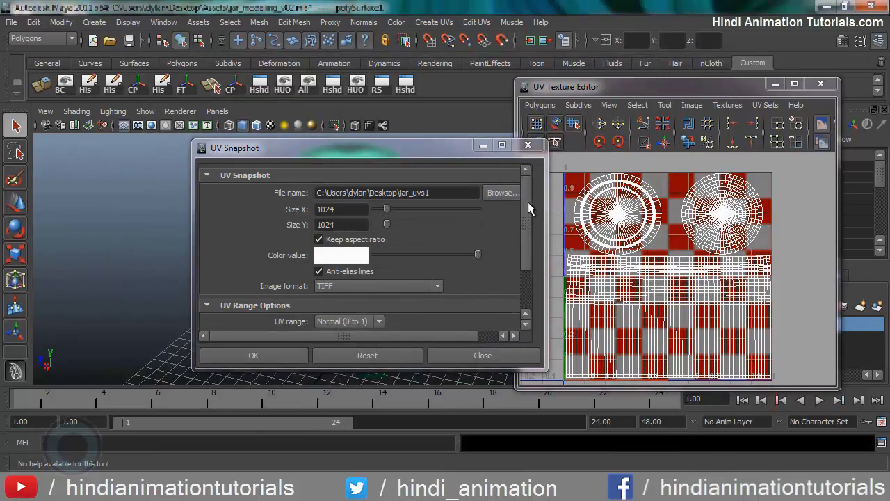
- Review the snapshot's size, image format and UV range options and export the UV snapshot with them
scroll(524, 220, down, 3)
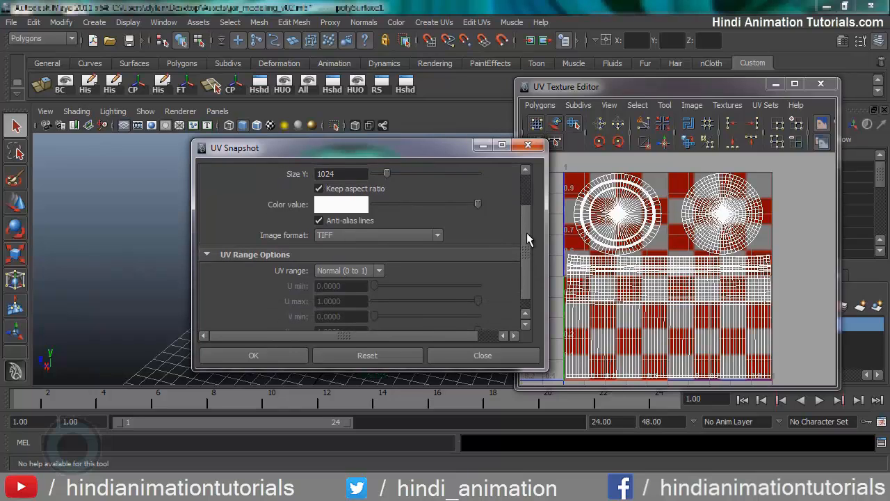
drag(526, 232, 525, 245)
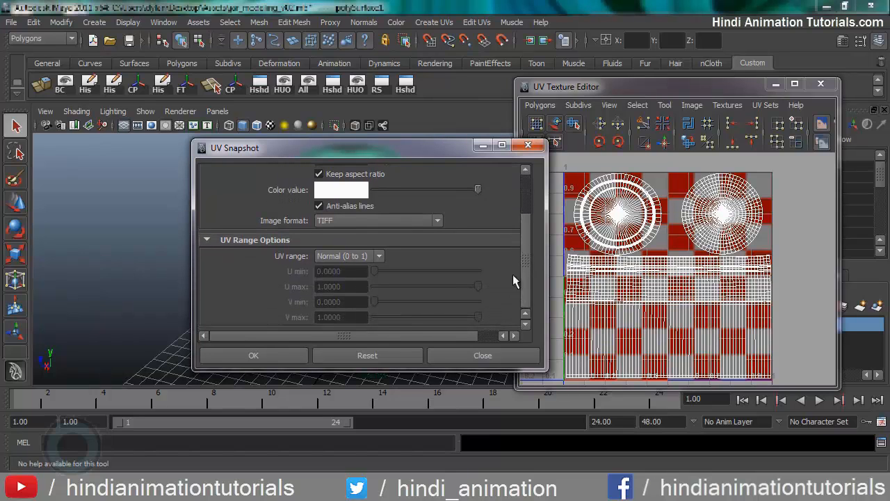
scroll(511, 225, up, 4)
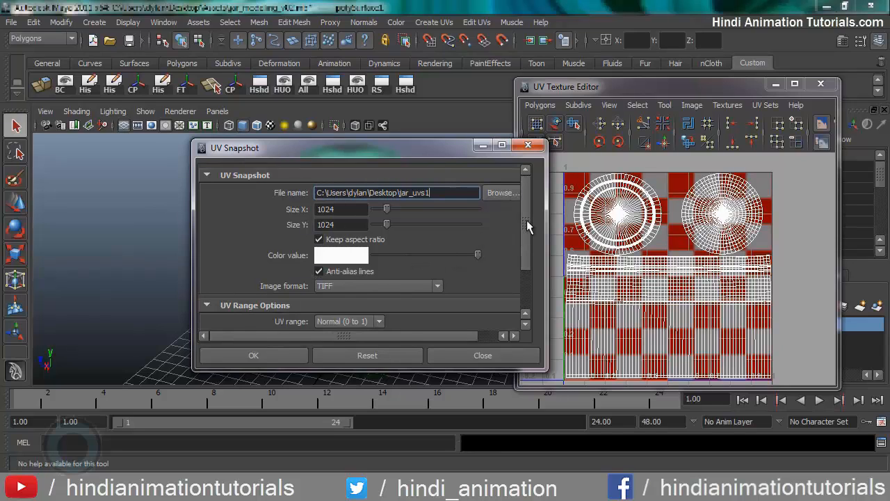
scroll(526, 220, down, 2)
scroll(525, 298, down, 2)
scroll(523, 278, up, 4)
click(283, 347)
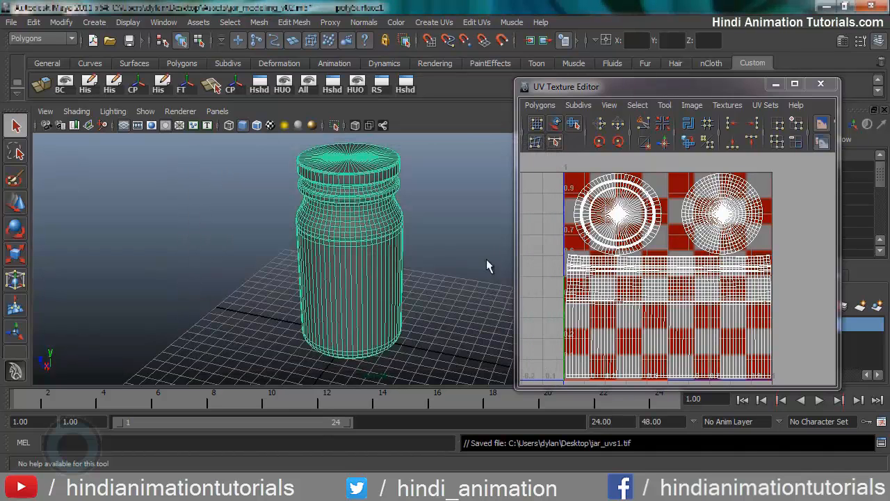
- Minimize Maya, open jar_uvs1.tif from the desktop in Photoshop, and fit the image to the window
click(827, 5)
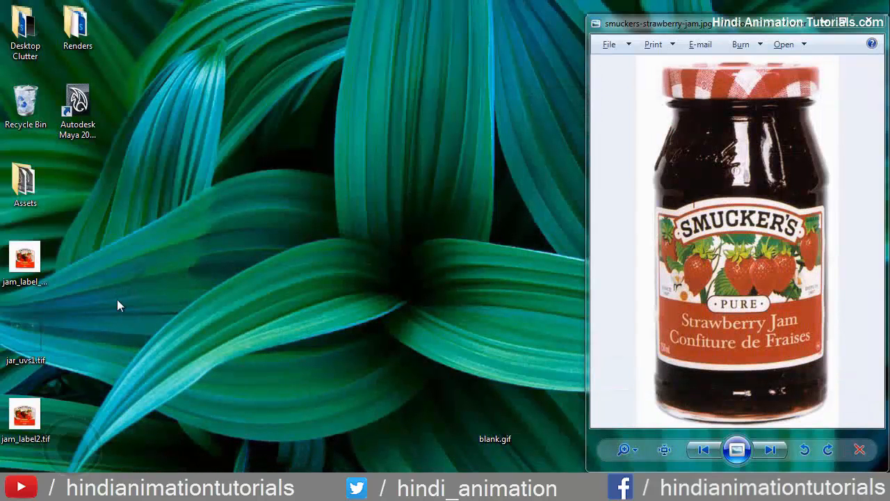
right_click(42, 343)
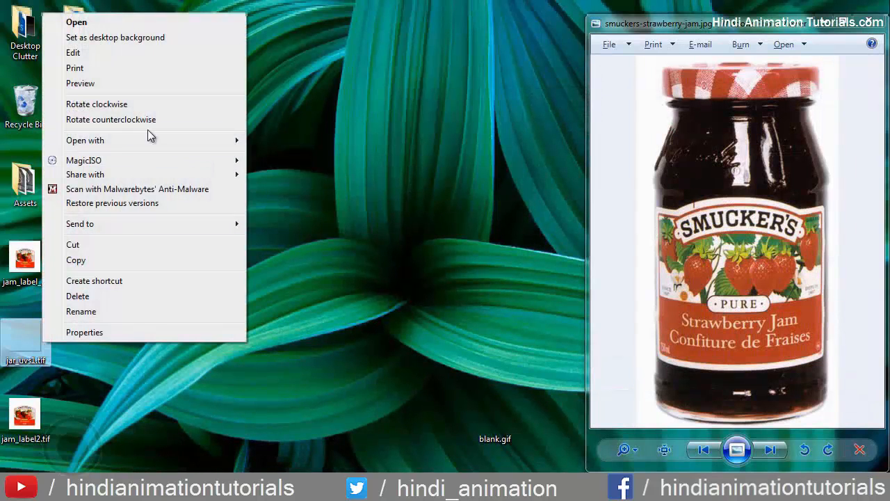
mouse_move(148, 138)
click(318, 159)
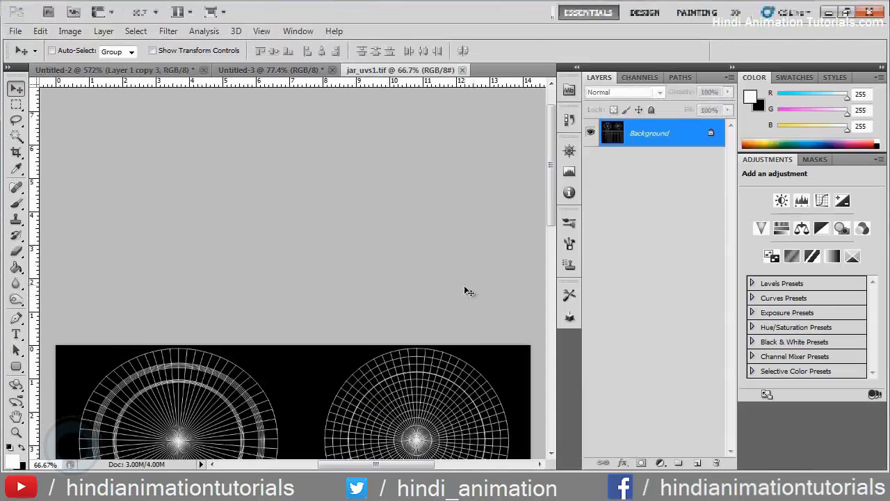
key(ctrl+0)
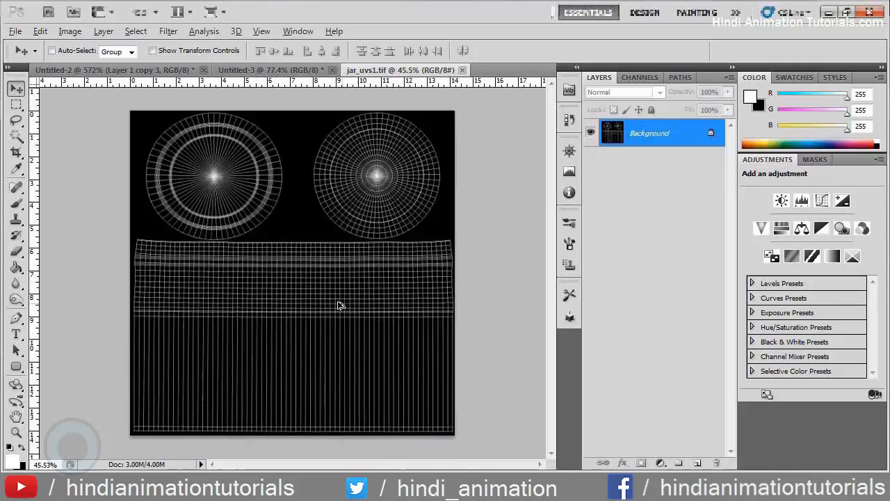
- Convert the locked Background into a regular layer named Layer 0 and invert its colors
double_click(685, 144)
key(Return)
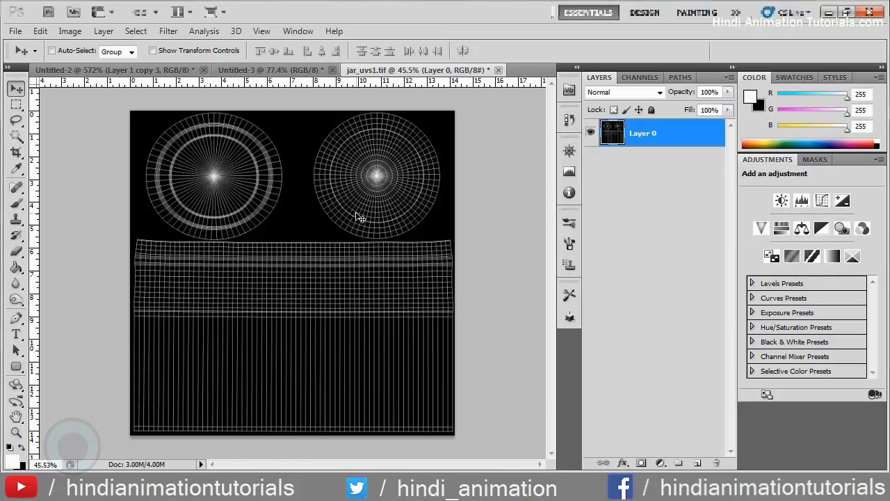
key(ctrl+i)
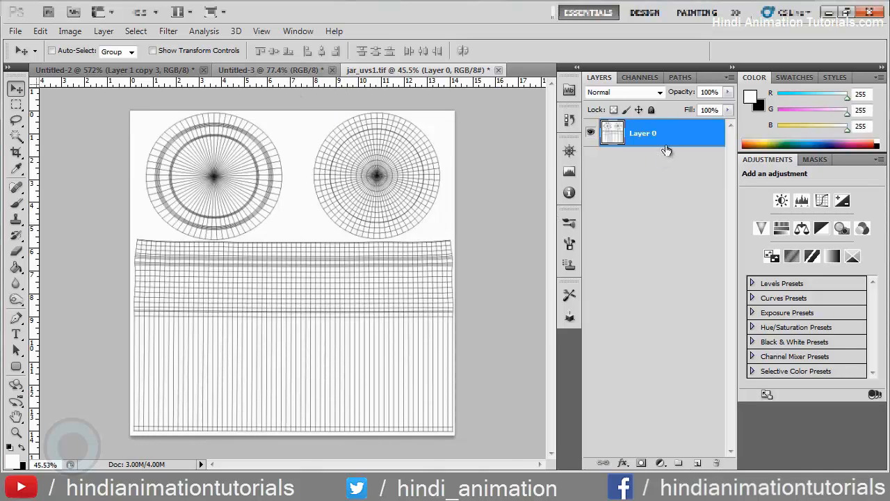
- Examine the circular and rectangular UV shells of the jar in the inverted snapshot up close
scroll(368, 329, up, 5)
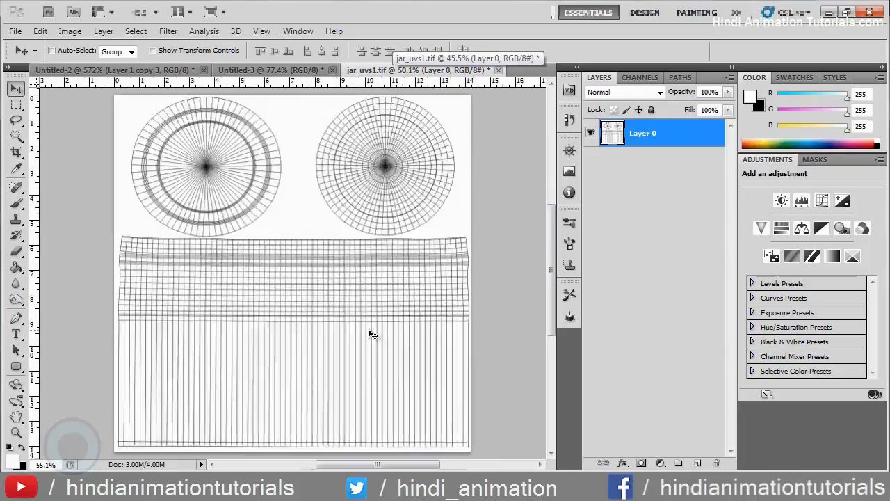
drag(351, 246, 473, 212)
scroll(338, 271, down, 2)
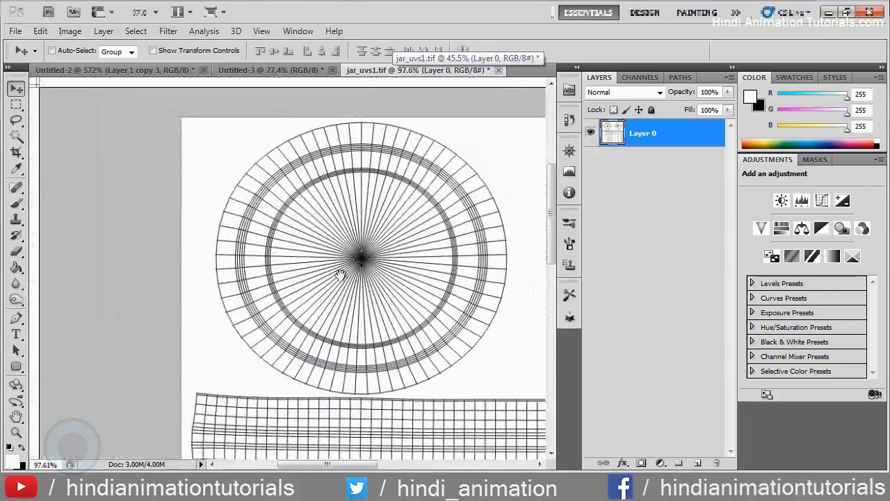
scroll(341, 268, up, 5)
scroll(390, 319, down, 10)
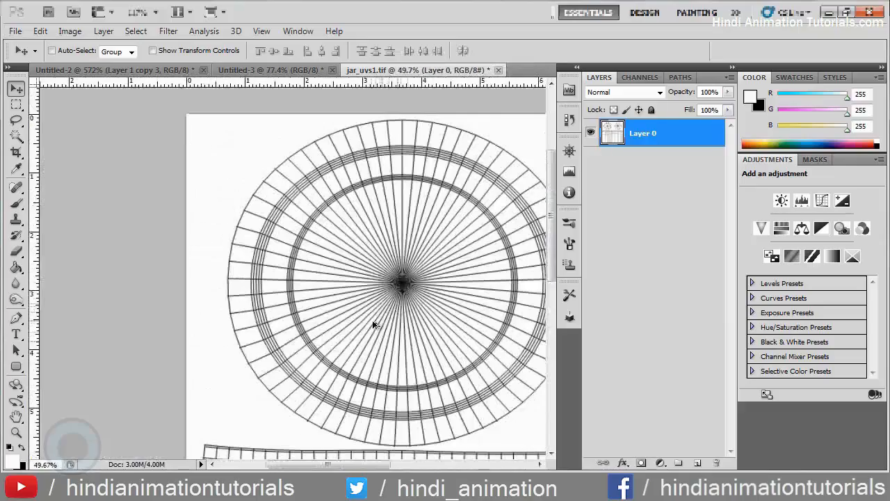
scroll(276, 297, up, 3)
scroll(277, 298, up, 1)
drag(268, 288, 323, 294)
drag(345, 258, 320, 265)
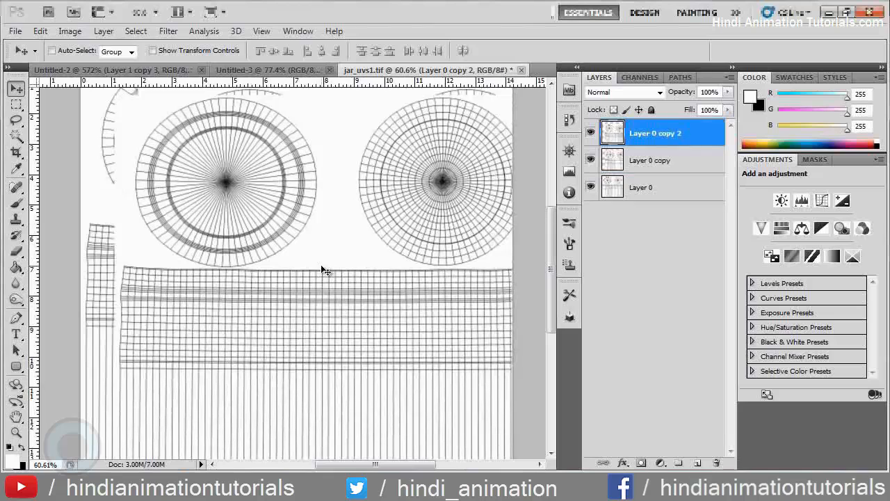
key(ctrl+alt+z)
key(ctrl+alt+z)
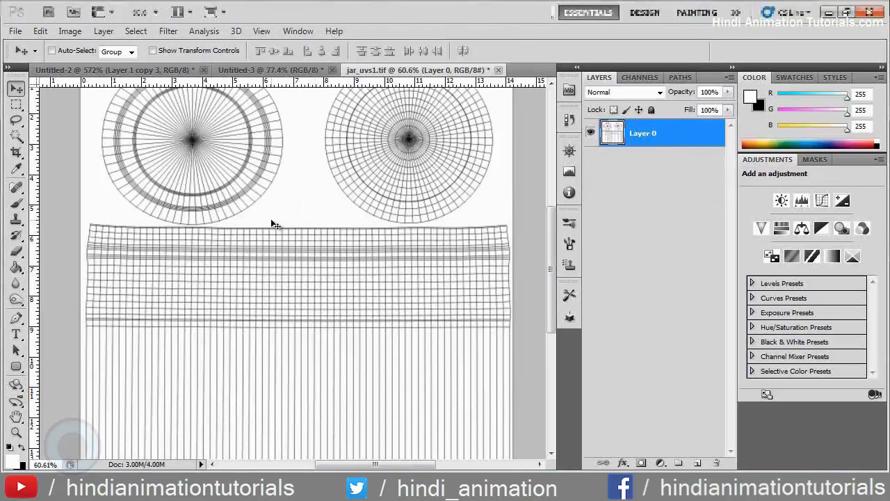
- Switch to the photo viewer with the smuckers-strawberry-jam.jpg reference, keeping the UV image in Photoshop visible behind it
key(alt+Tab)
key(alt+Tab)
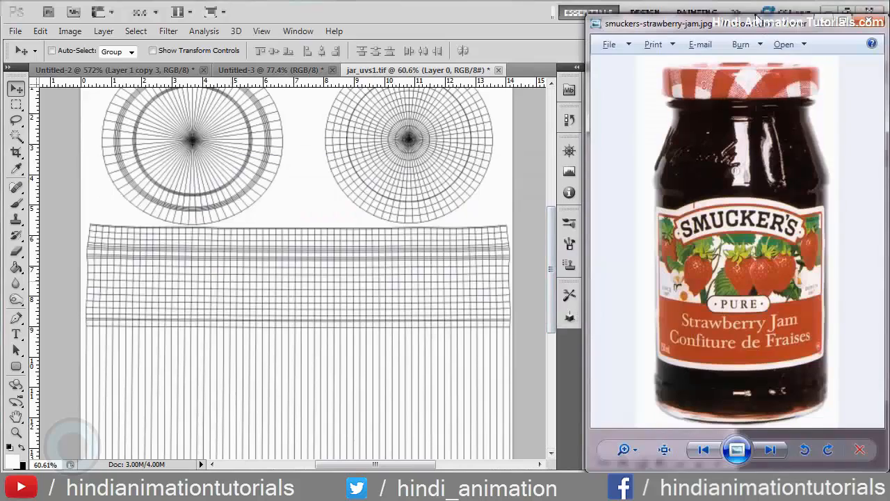
- Browse the reference photos past glass_jar.JPG to Smucker.jpg and examine how the labels sit on the jars beside the UV layout
drag(756, 16, 692, 22)
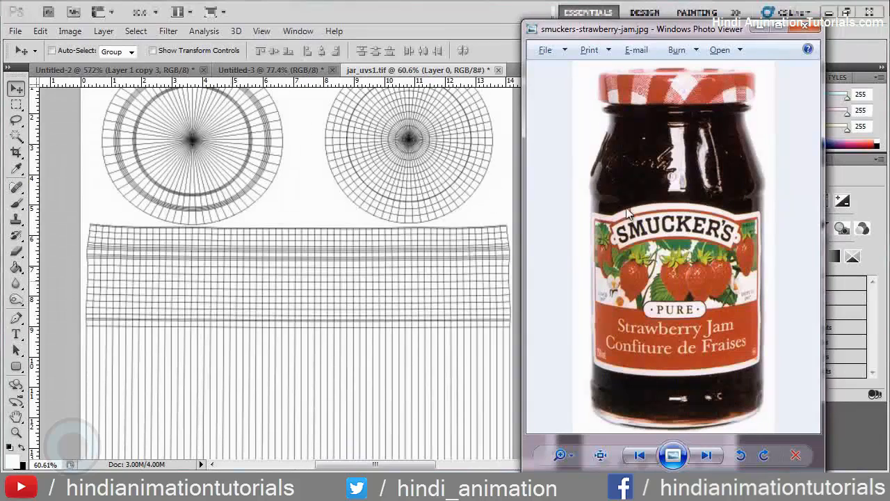
click(707, 455)
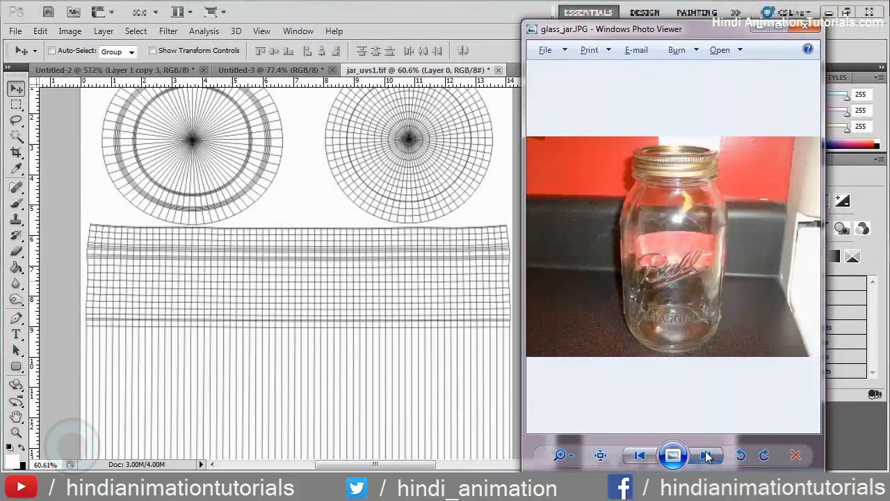
click(706, 455)
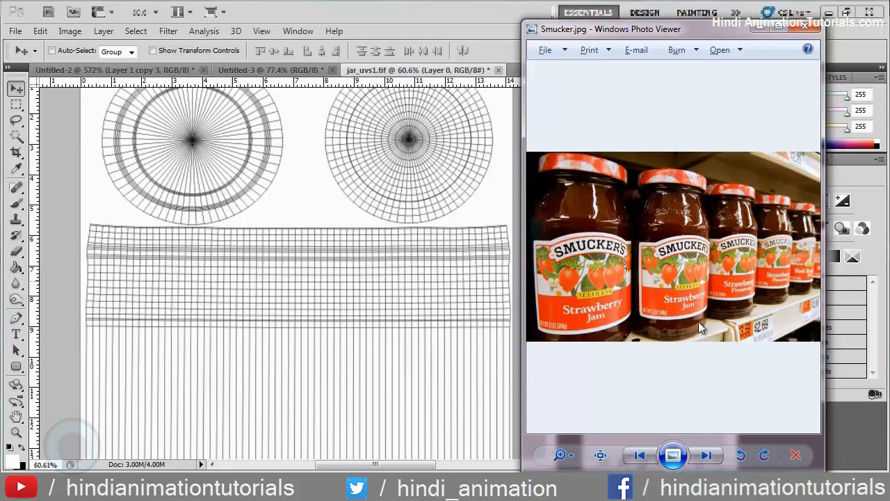
click(448, 18)
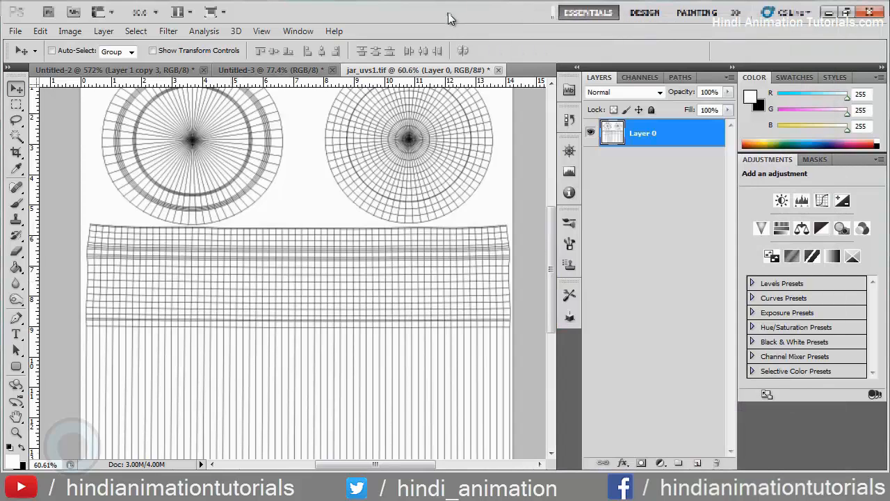
key(alt+Tab)
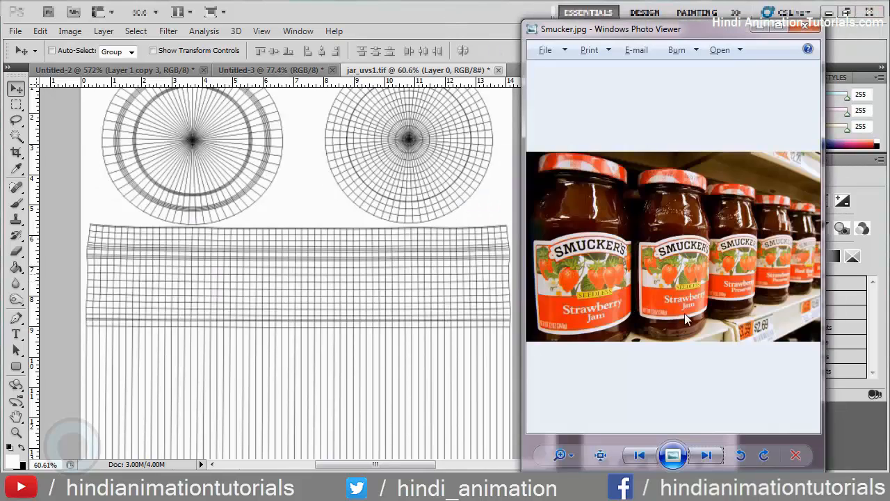
click(341, 237)
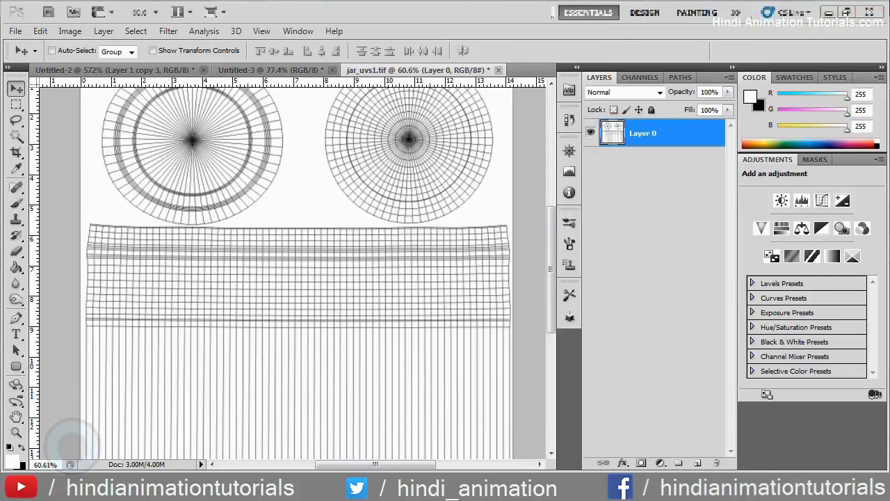
- Switch to the file explorer, go up to the Assets folder, and select jam_label1.tif and jam_pattern1.tif
key(alt+Tab)
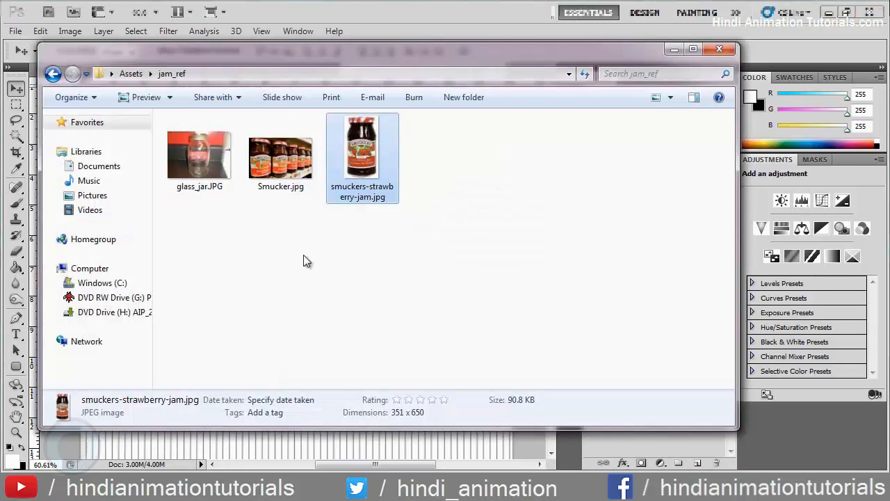
click(131, 73)
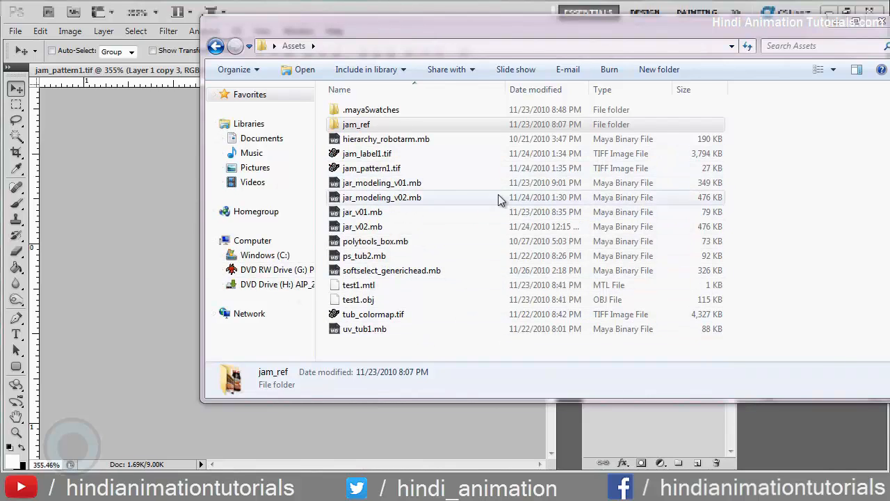
click(370, 169)
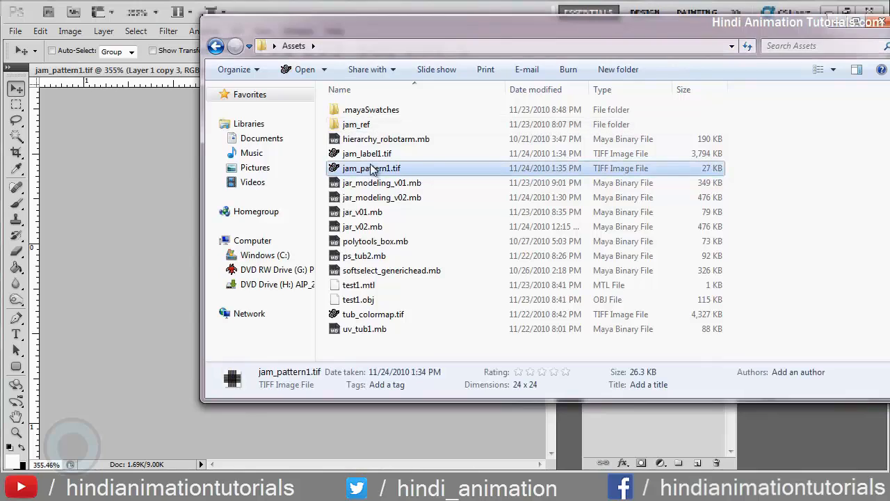
ctrl+click(368, 153)
drag(370, 157, 99, 69)
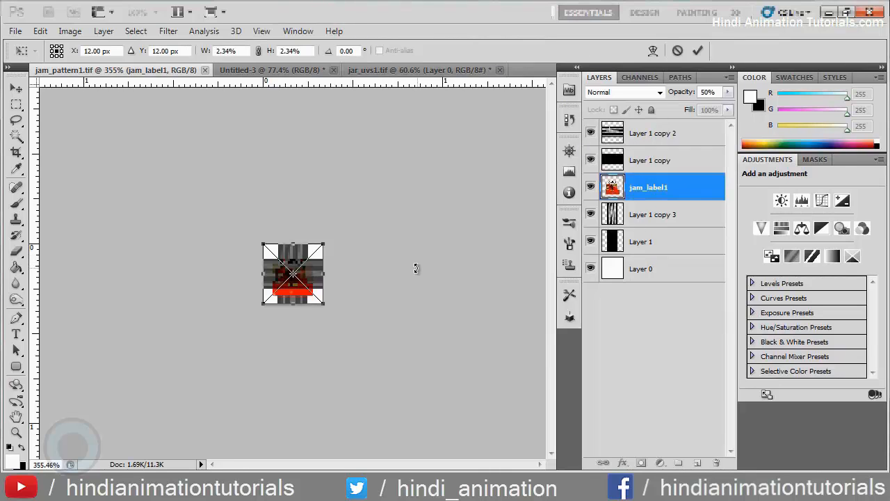
key(Return)
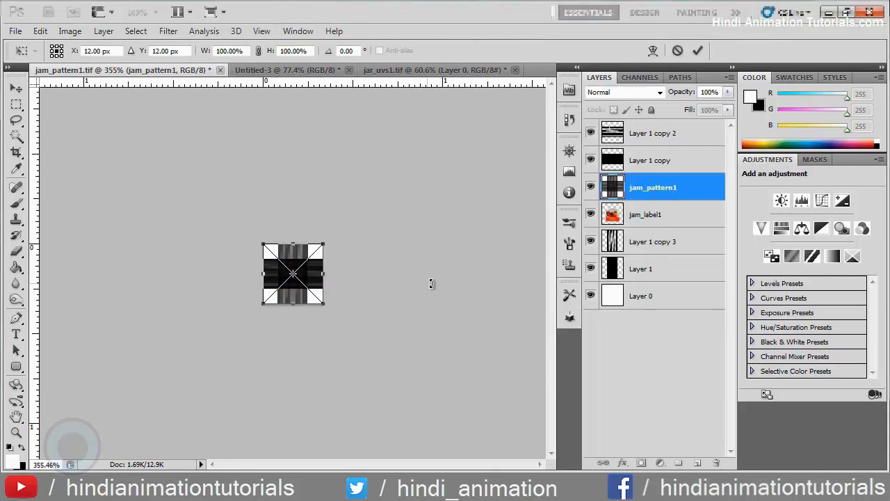
key(Return)
key(Delete)
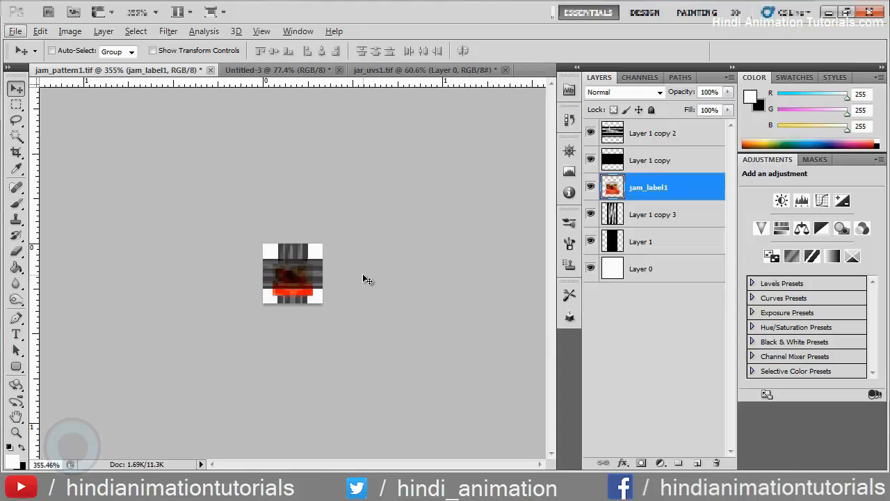
key(Delete)
- Open jam_label1.tif from the Assets folder in Photoshop as its own document, separate from the existing ones
key(alt+Tab)
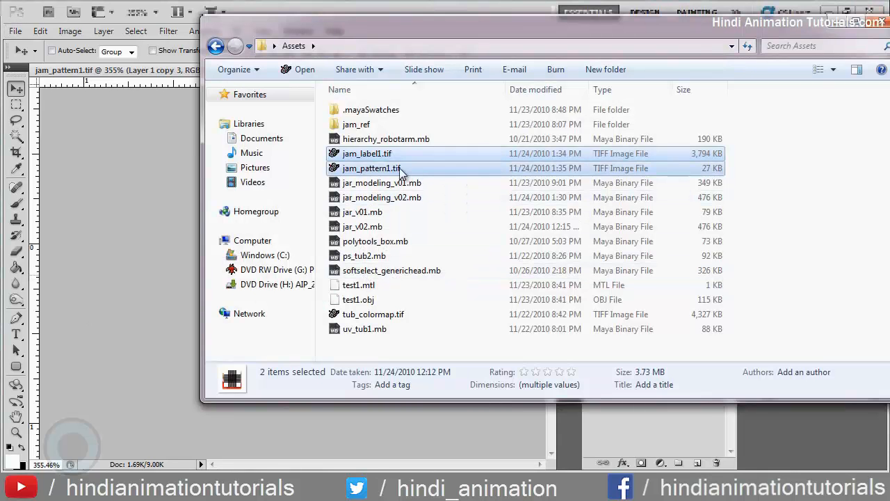
drag(401, 172, 533, 69)
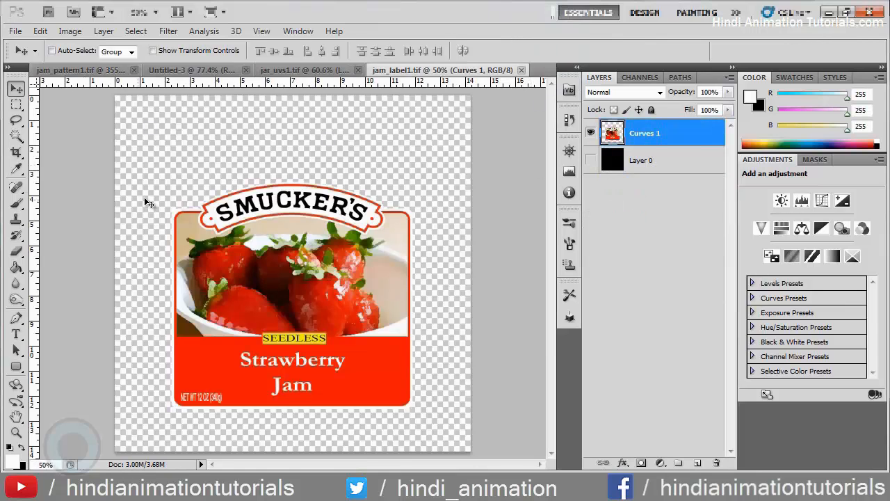
click(307, 71)
- Close the Untitled-3 checkered pattern document without saving it
click(202, 70)
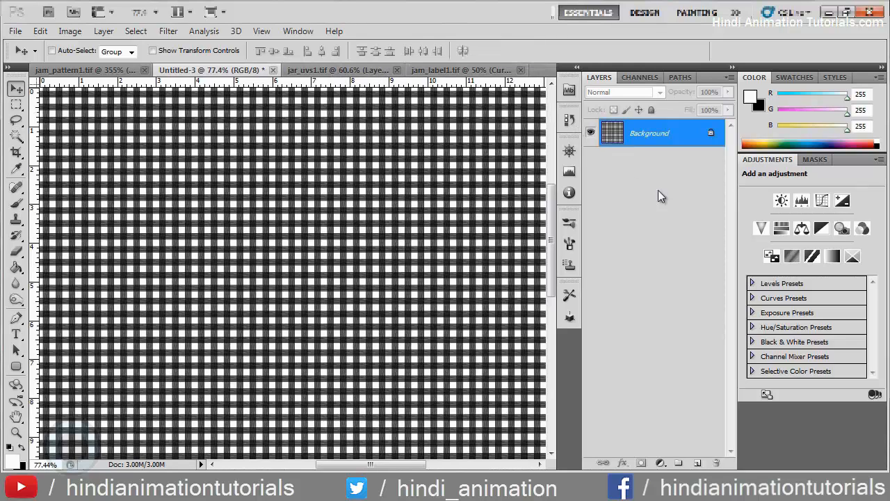
click(273, 70)
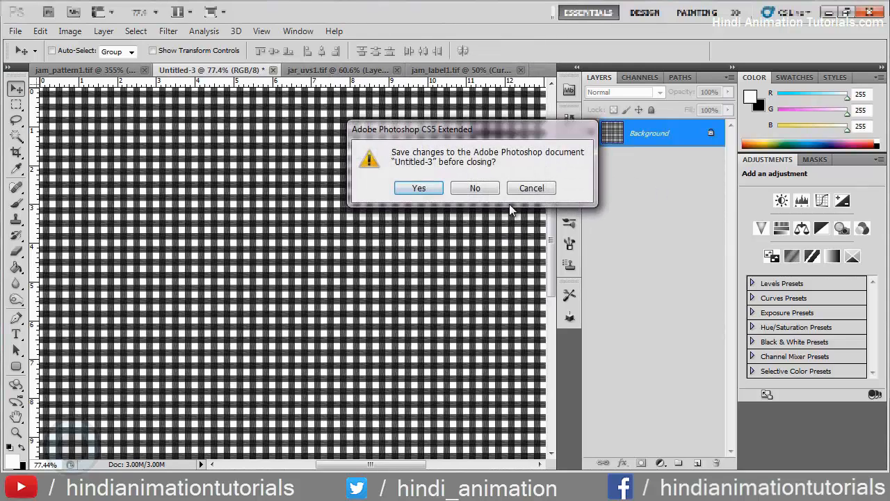
click(466, 187)
- Copy the entire Curves 1 label layer from jam_label1.tif and paste it into jar_uvs1.tif as a new layer
click(438, 70)
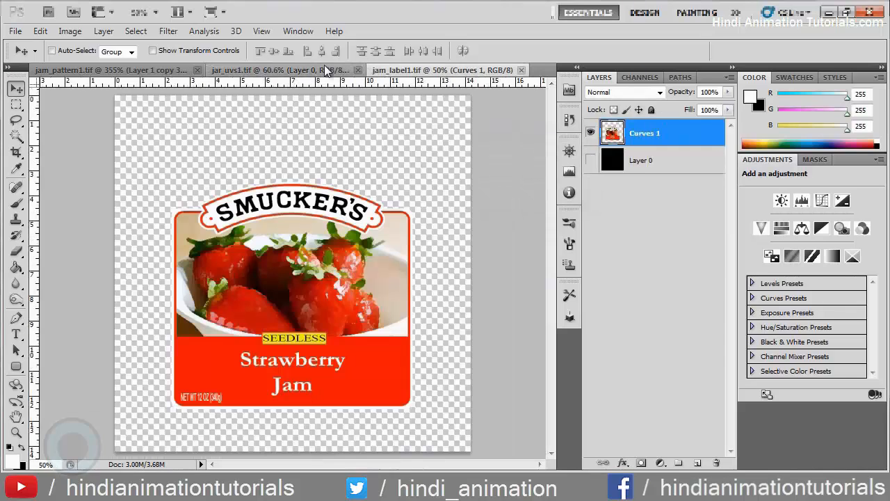
click(325, 69)
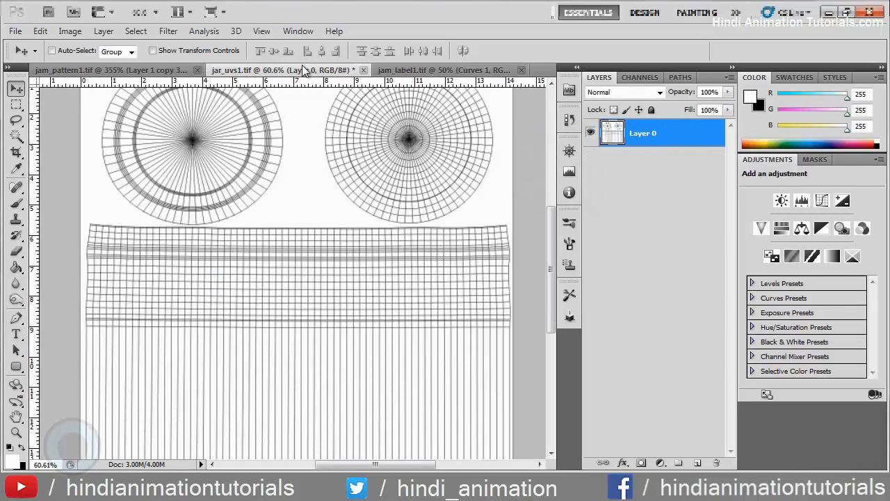
click(428, 70)
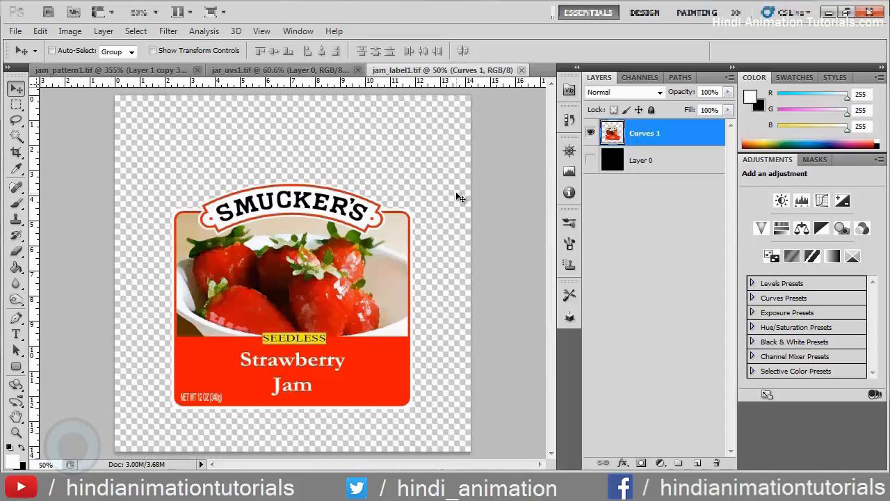
right_click(606, 133)
click(638, 132)
key(ctrl+a)
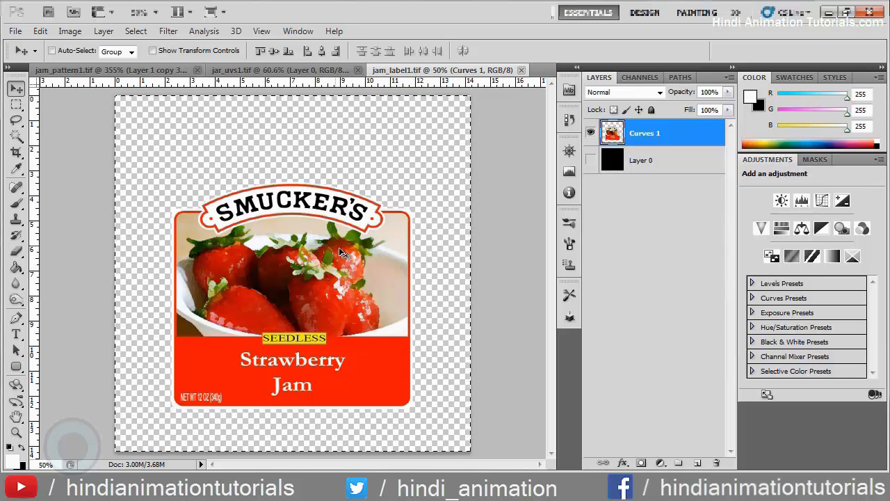
click(286, 70)
key(ctrl+v)
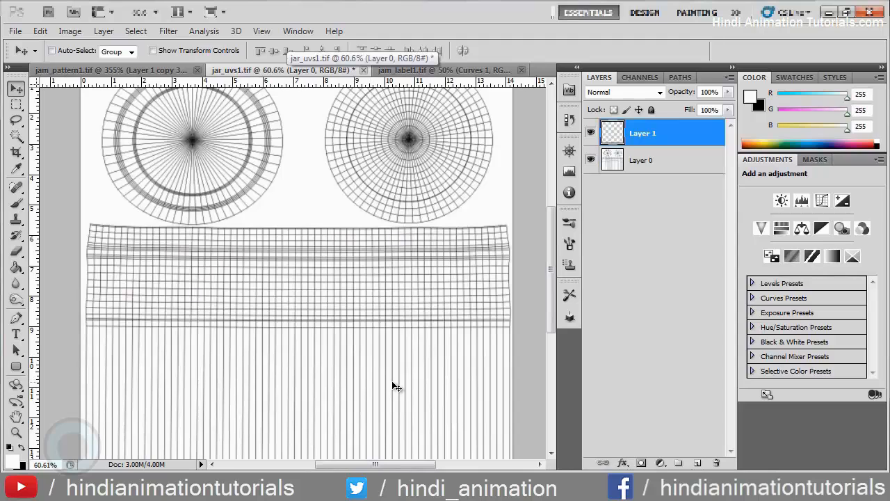
- Free Transform the pasted label, scaling it to about 65.5% and moving it over the rectangular jar body UVs
drag(347, 286, 354, 308)
key(ctrl+t)
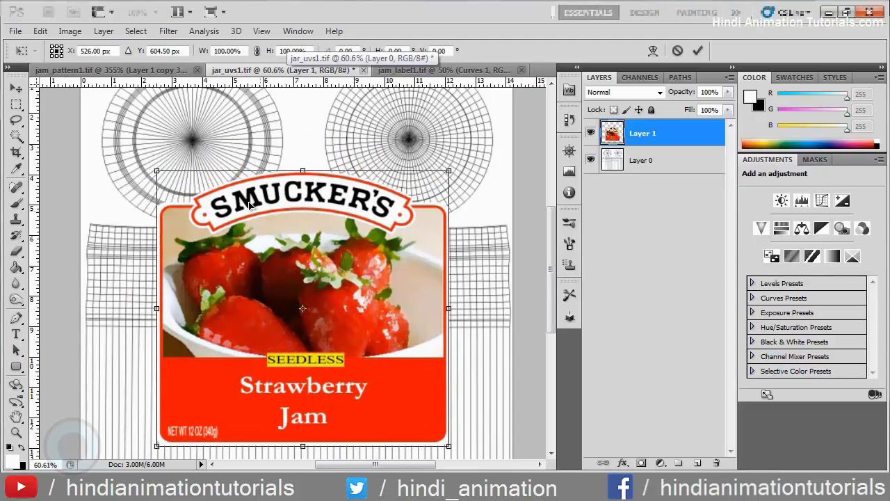
drag(157, 171, 246, 262)
drag(302, 307, 248, 298)
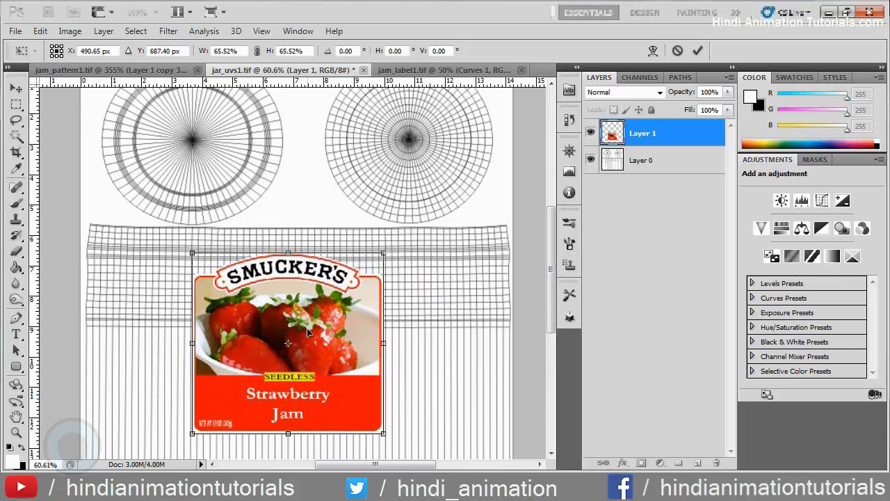
- Switch to the Smucker.jpg reference photo and check where the label sits on the jar
key(alt+Tab)
key(alt+Tab)
key(alt+Tab)
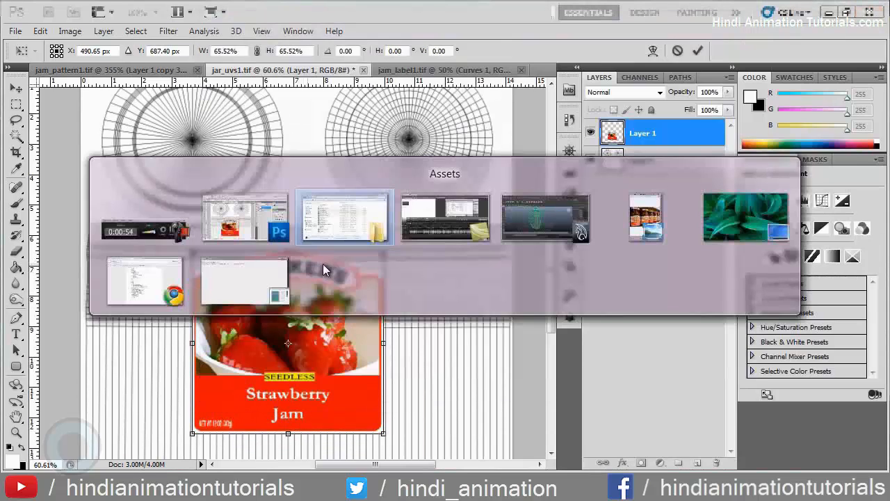
click(638, 221)
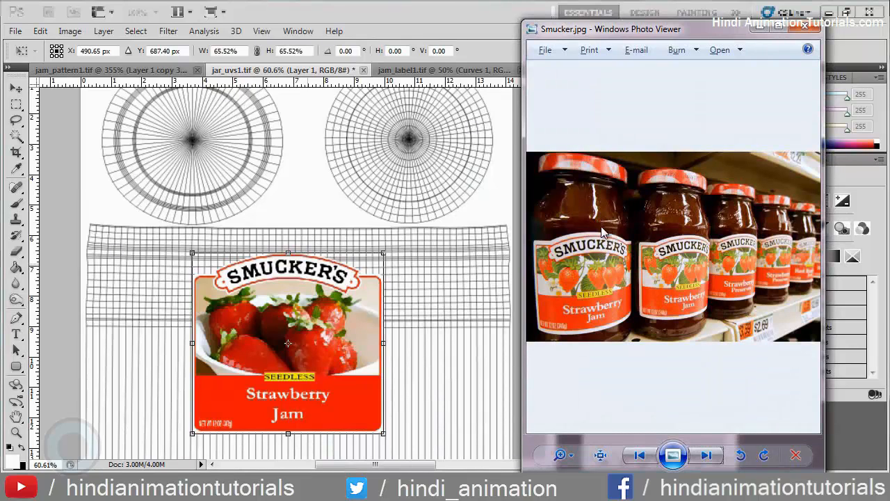
- Switch to Maya and examine the jar model's straight lower body, comparing it with the label area in Smucker.jpg
key(alt+Tab)
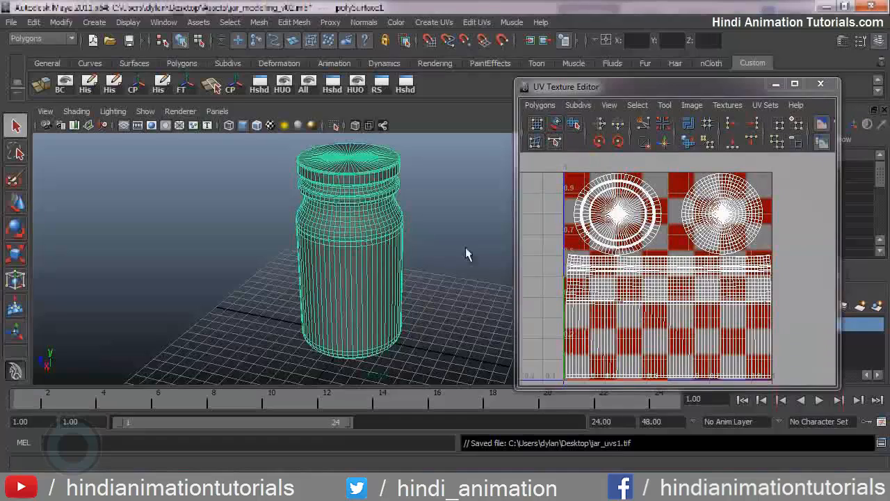
scroll(338, 239, up, 5)
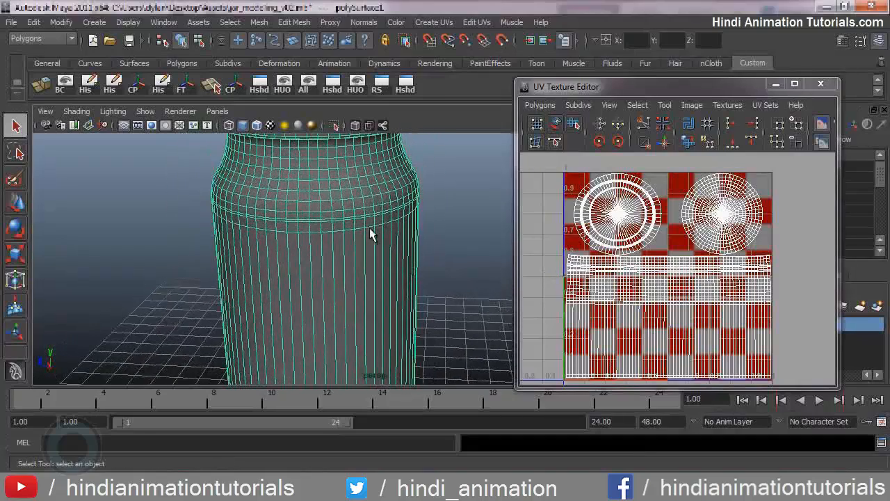
scroll(346, 239, down, 2)
drag(392, 279, 406, 179)
key(alt+Tab)
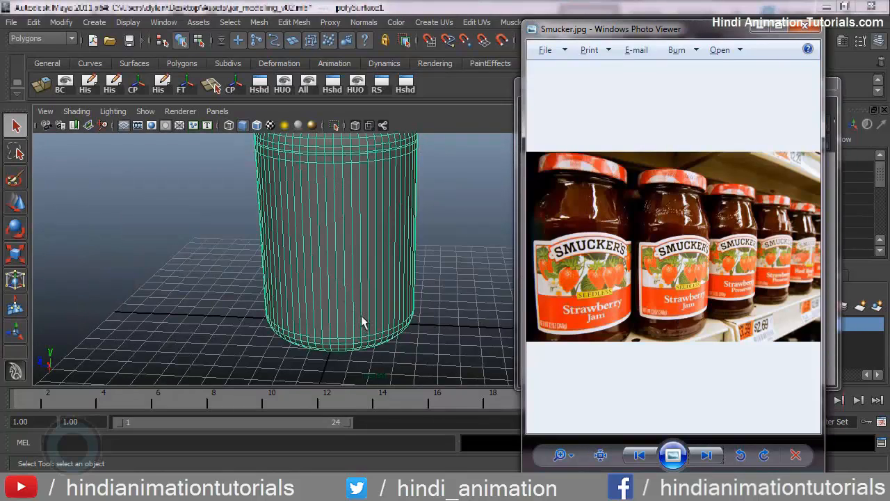
- Back in Photoshop, shrink the label to about 41% width and 40% height and center it on the lower body UV strips
key(alt+Tab)
click(434, 219)
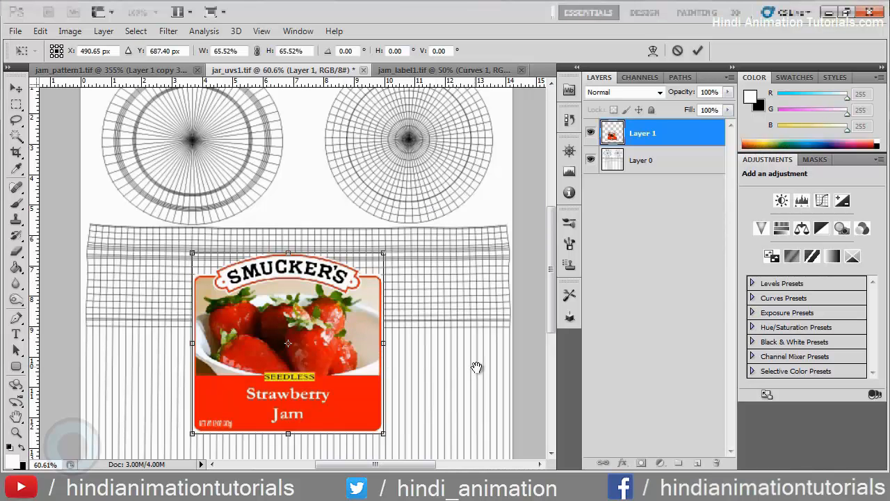
drag(477, 367, 443, 350)
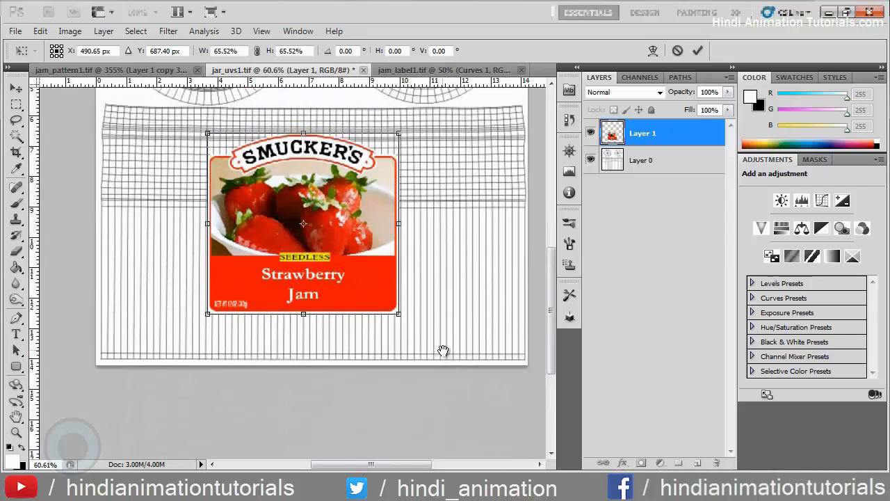
drag(304, 202, 316, 262)
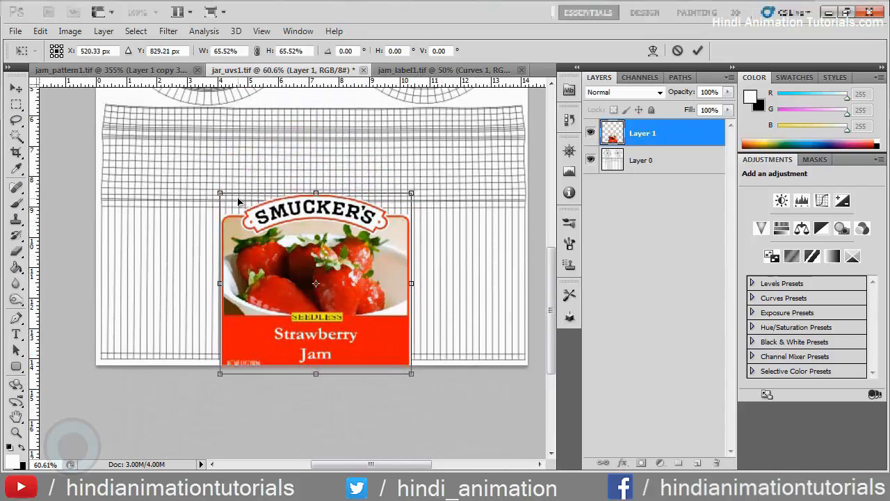
drag(222, 197, 281, 233)
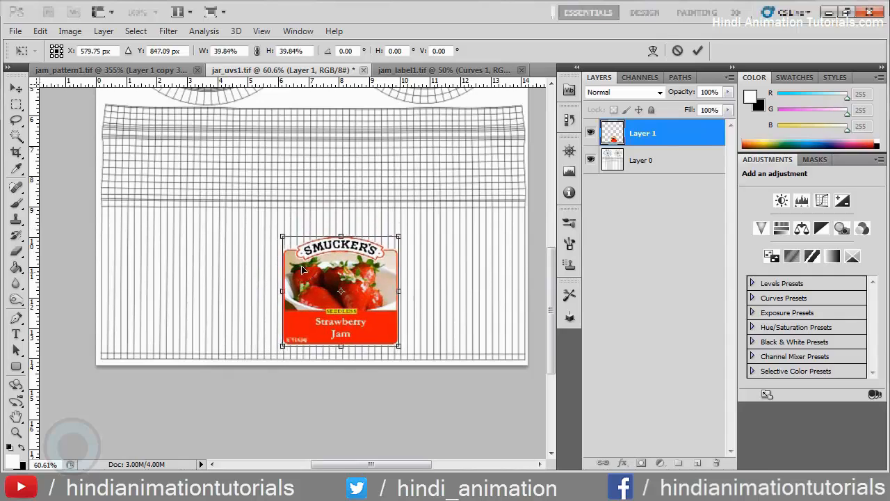
drag(309, 273, 289, 254)
drag(380, 275, 353, 289)
- Check the label against the Smucker.jpg reference, nudge it up, enlarge it slightly, and apply the transform
key(alt+Tab)
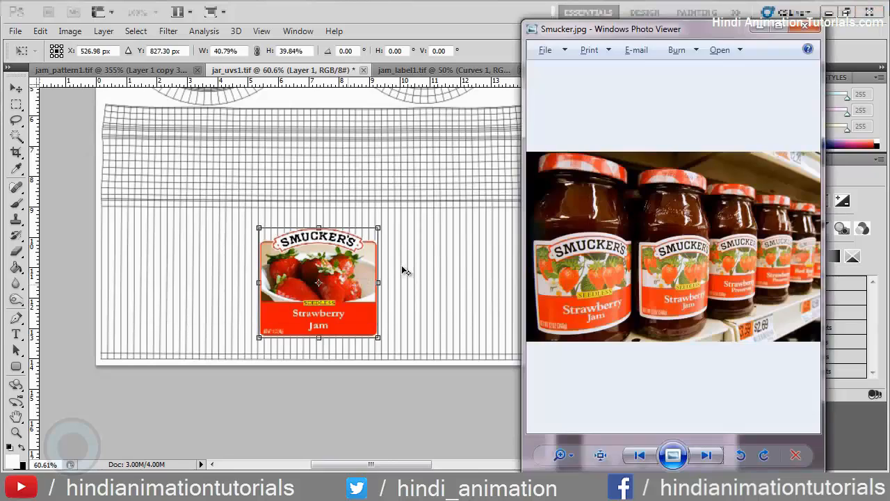
key(alt+Tab)
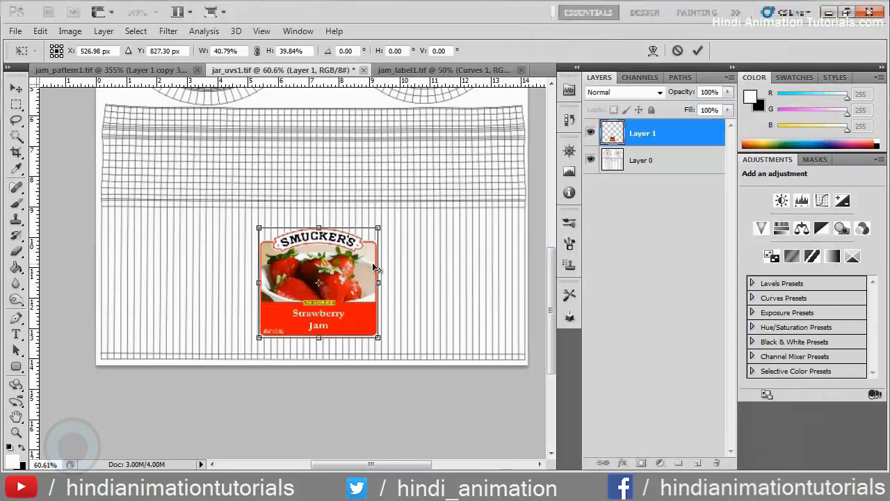
key(Up)
key(Up)
drag(379, 227, 384, 221)
drag(299, 304, 301, 307)
key(Return)
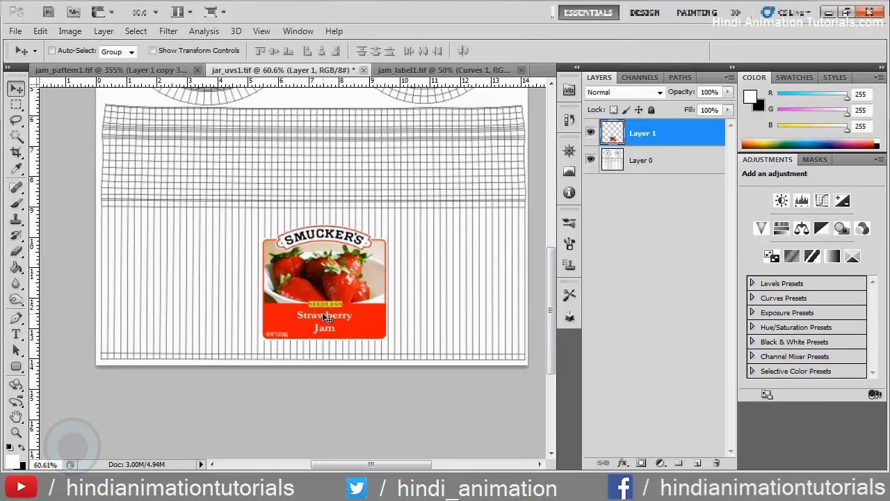
- Hide and reshow Layer 0 to view the label alone, and examine the circular UV shells above the jar body
scroll(318, 209, up, 3)
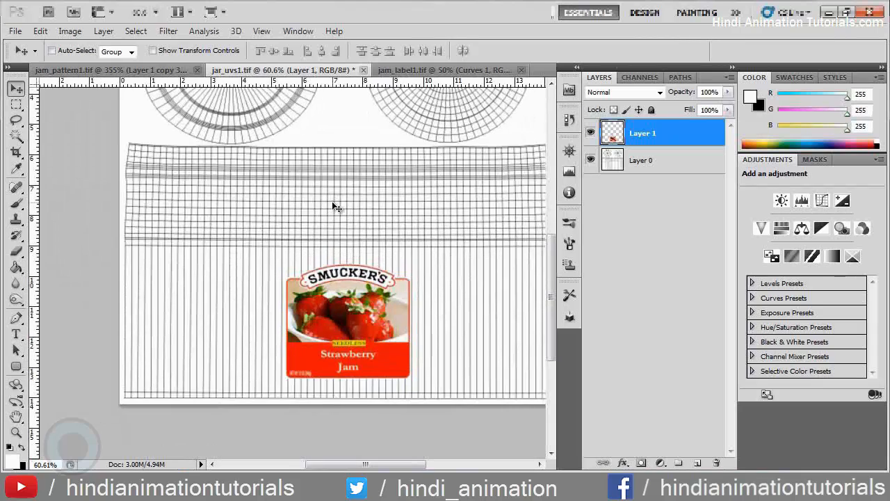
click(590, 162)
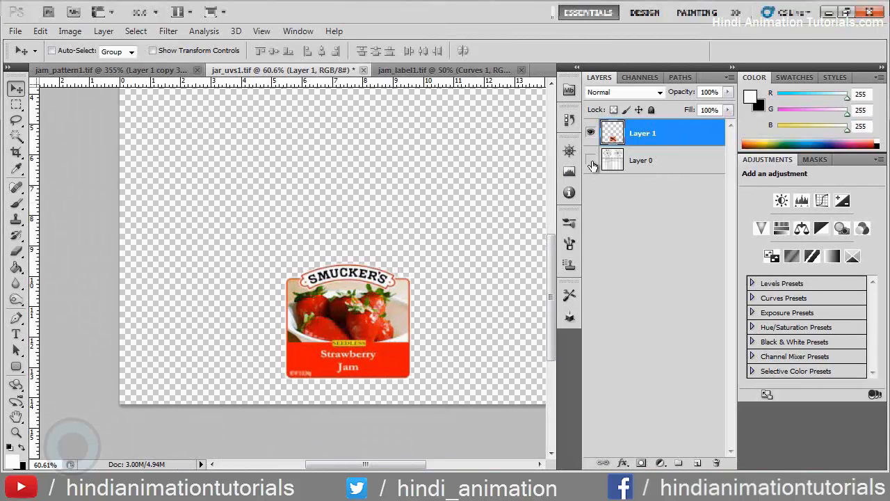
click(591, 161)
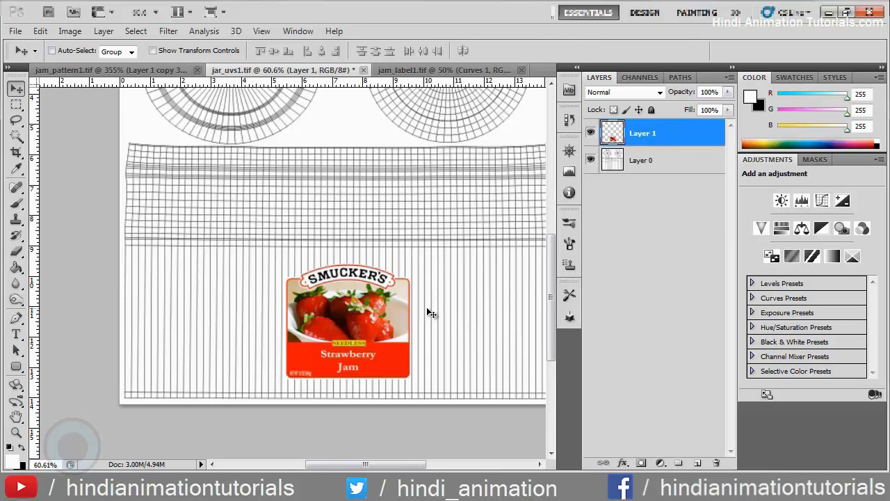
drag(486, 157, 482, 292)
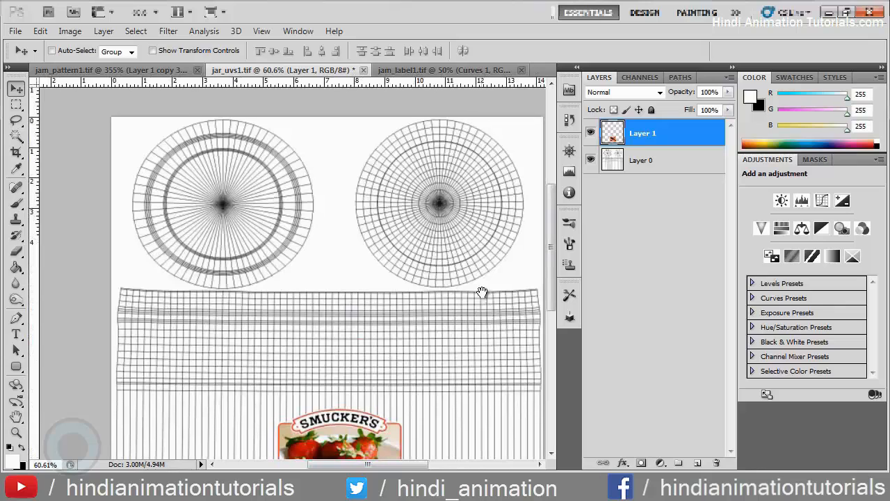
drag(328, 313, 327, 330)
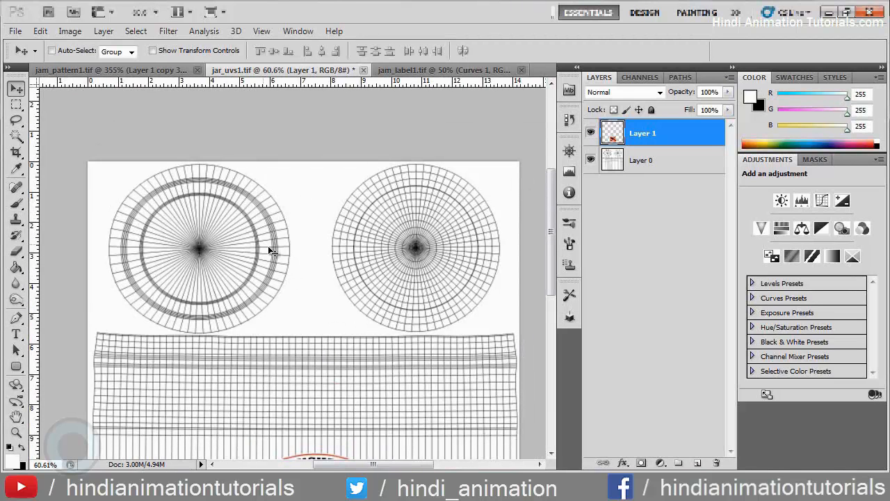
scroll(417, 340, up, 2)
drag(296, 286, 424, 326)
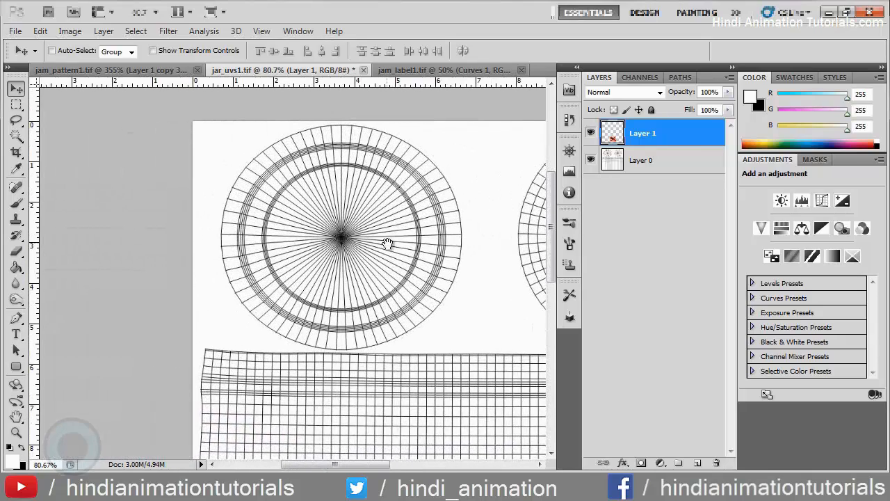
drag(388, 244, 368, 262)
- Switch to Maya and select the vertex at the center of the lid top to identify its shell in the UV Texture Editor
key(alt+Tab)
key(alt+Tab)
key(alt+Tab)
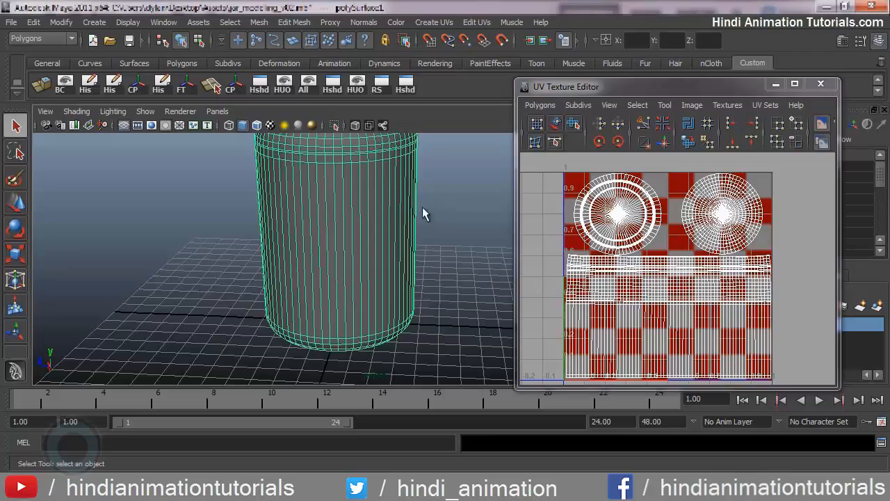
drag(422, 207, 375, 233)
drag(307, 172, 322, 259)
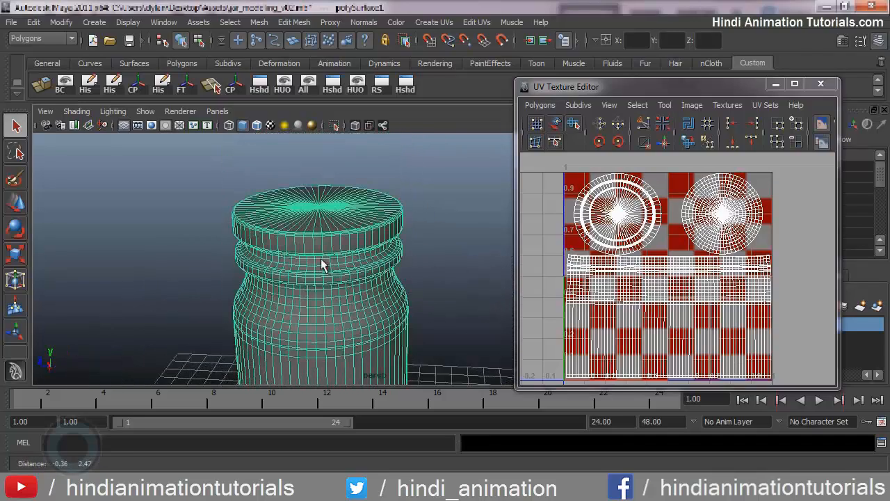
right_click(330, 222)
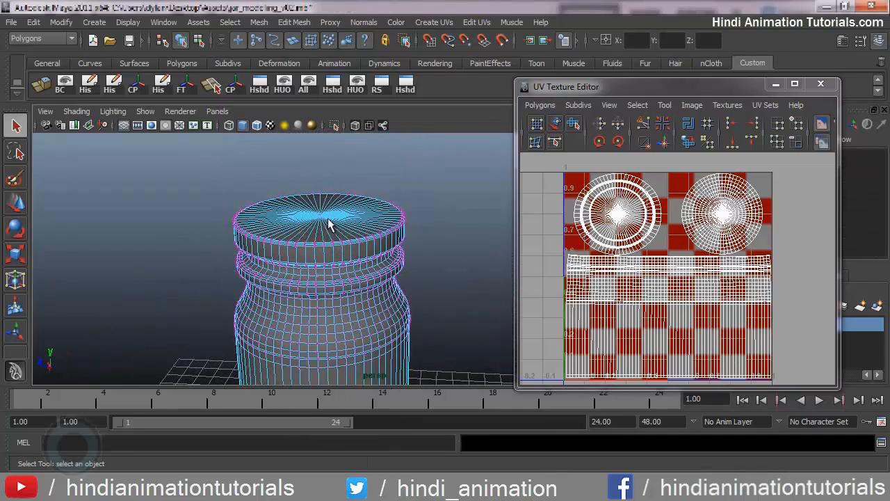
click(321, 219)
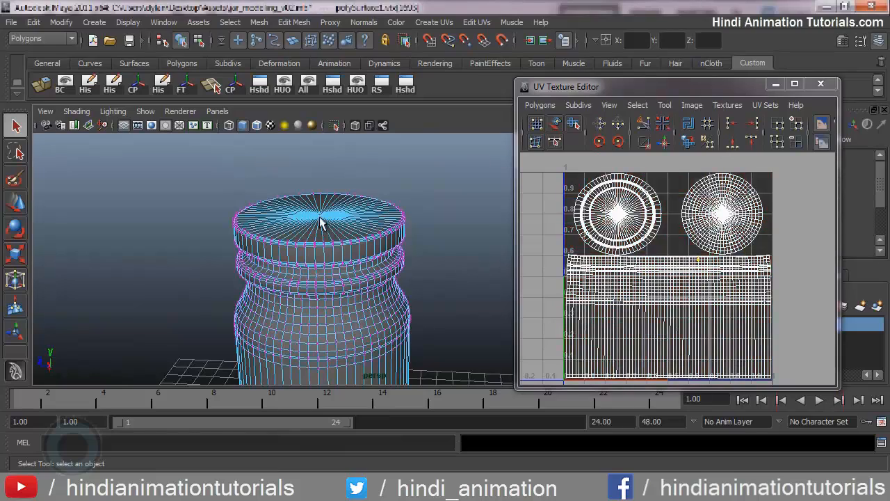
scroll(705, 223, up, 2)
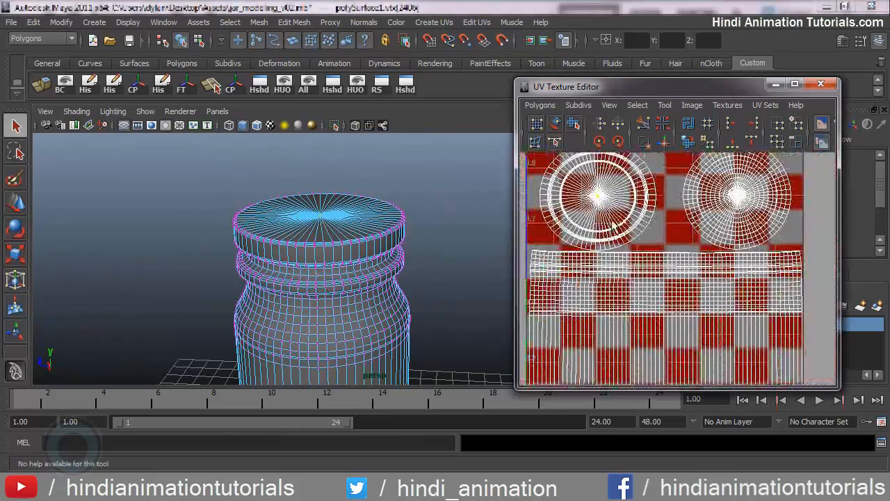
drag(612, 227, 653, 257)
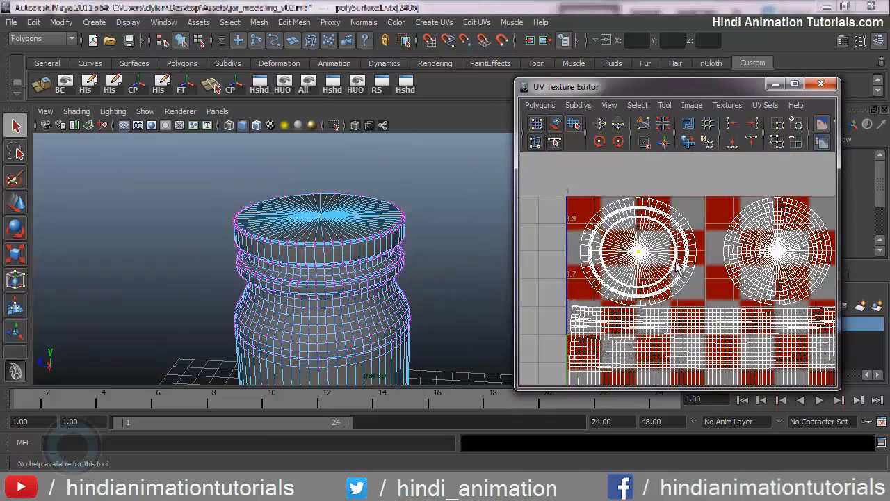
- Switch back to Photoshop and compare the lid's circular UV shell in jar_uvs1.tif with the jar lids in Smucker.jpg
key(alt+Tab)
key(alt+Tab)
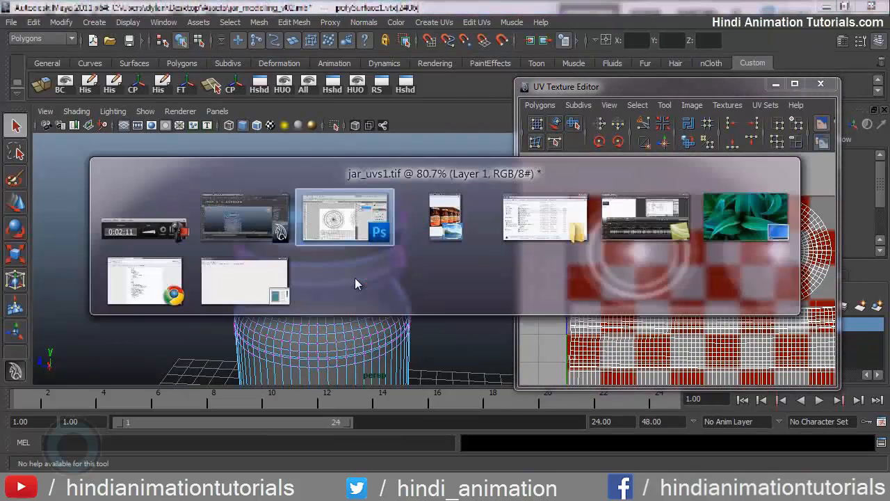
key(alt+Tab)
click(341, 226)
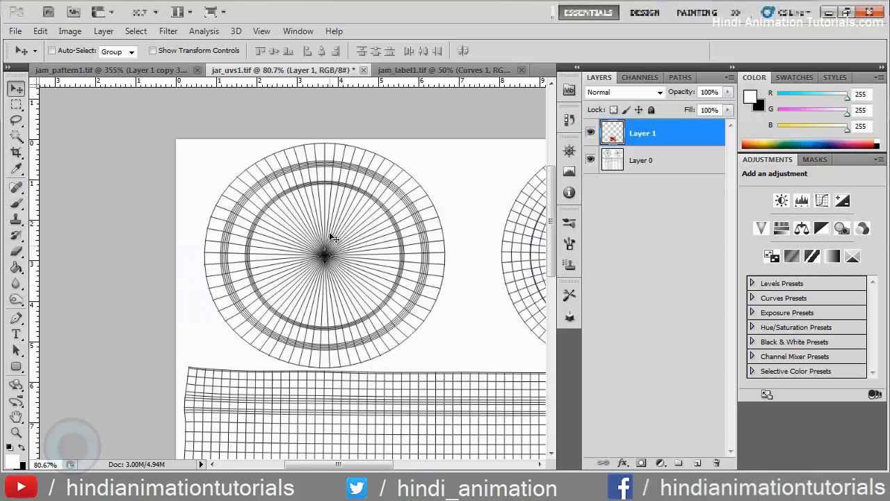
key(alt+Tab)
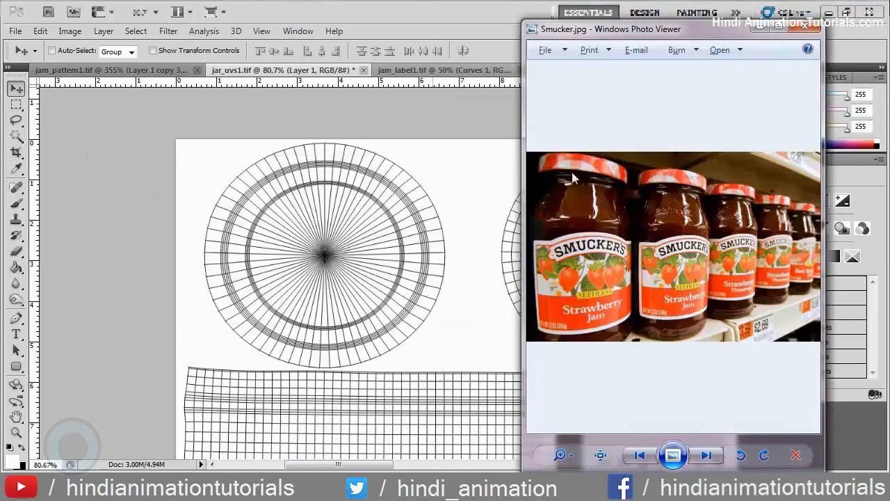
- Check the image size of jam_pattern1.tif and compare its checkered pattern with the lids in the Smucker.jpg reference
click(127, 72)
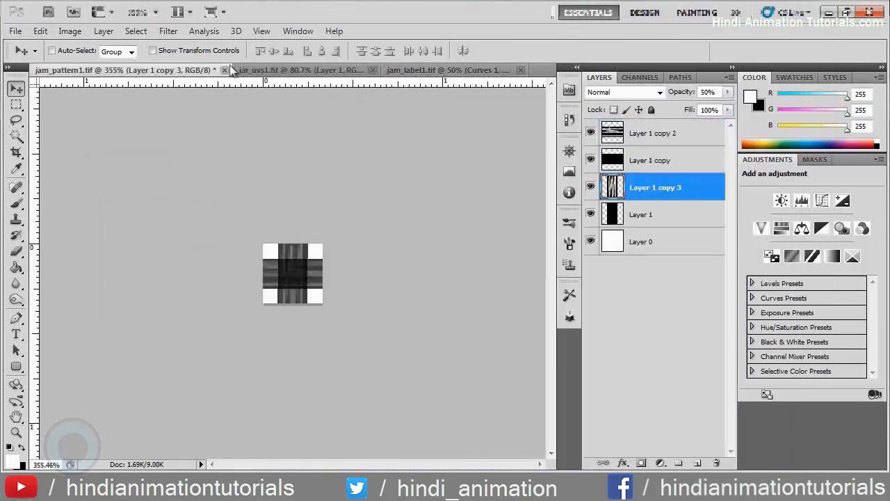
key(ctrl+Tab)
click(436, 70)
click(285, 70)
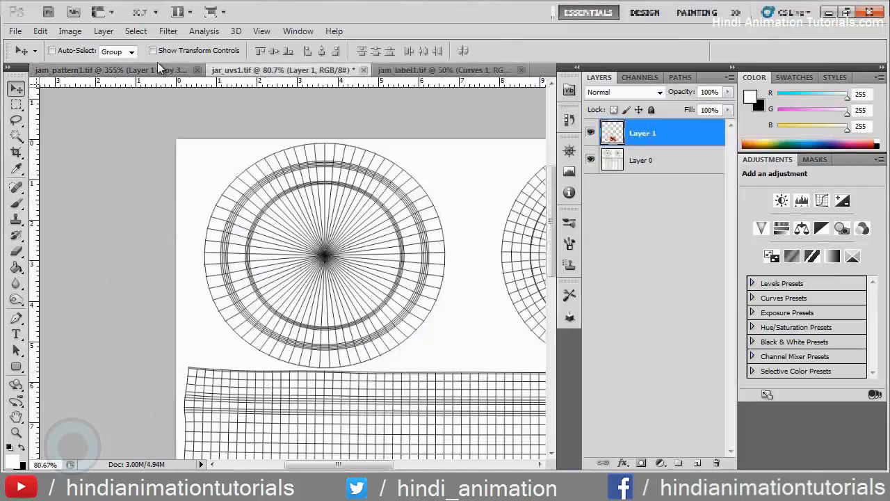
click(158, 70)
scroll(292, 356, up, 3)
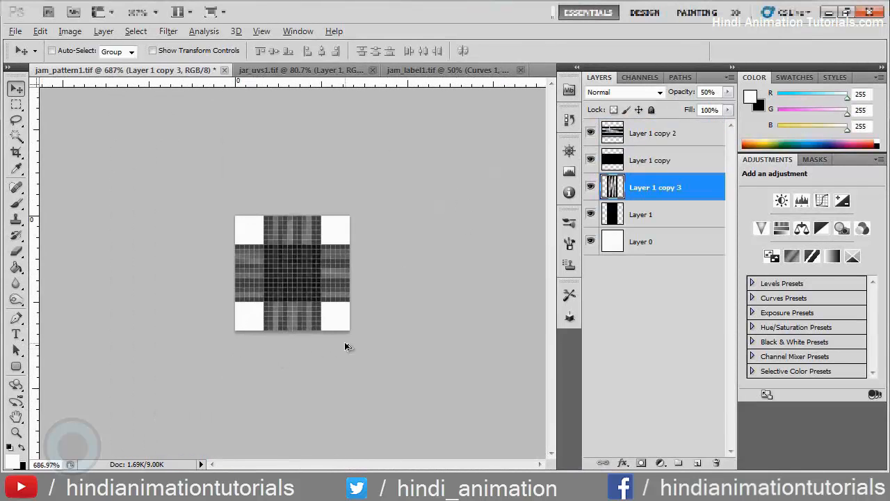
key(ctrl+alt+i)
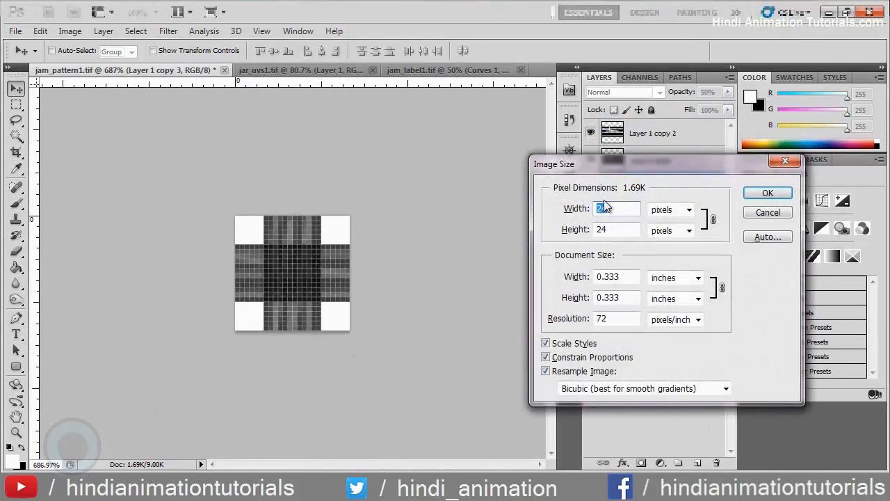
click(768, 212)
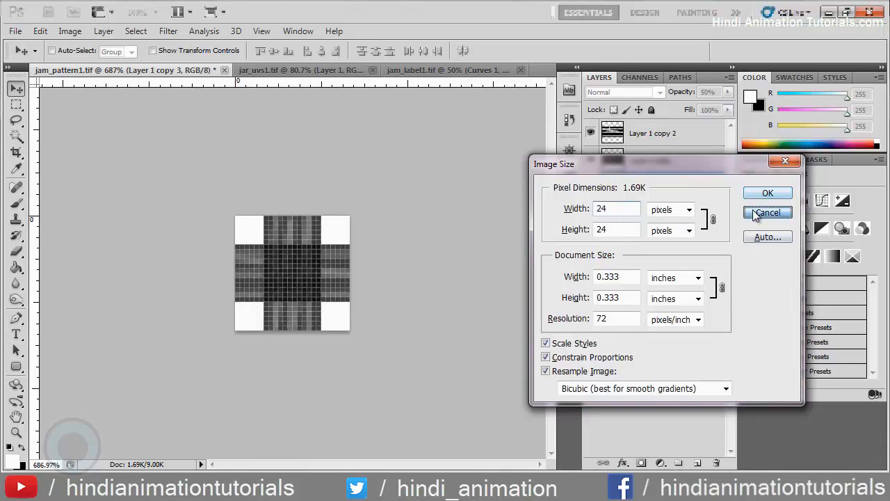
scroll(333, 360, up, 2)
scroll(333, 360, up, 1)
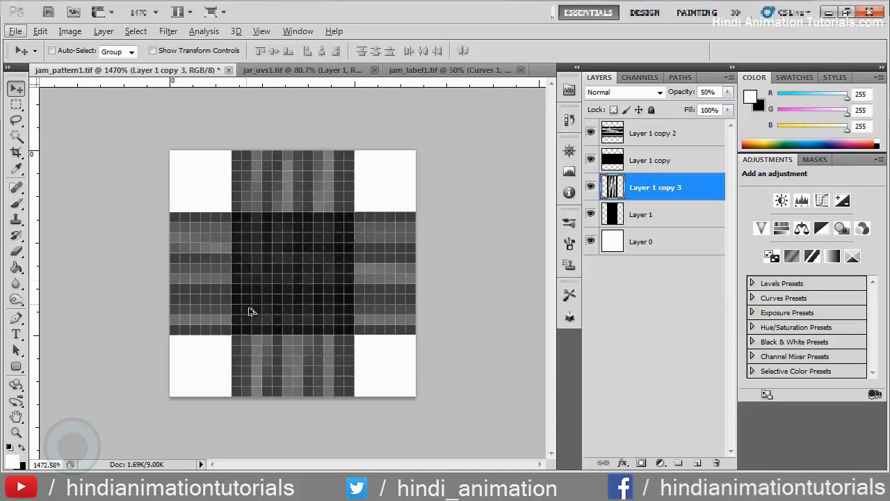
key(alt+Tab)
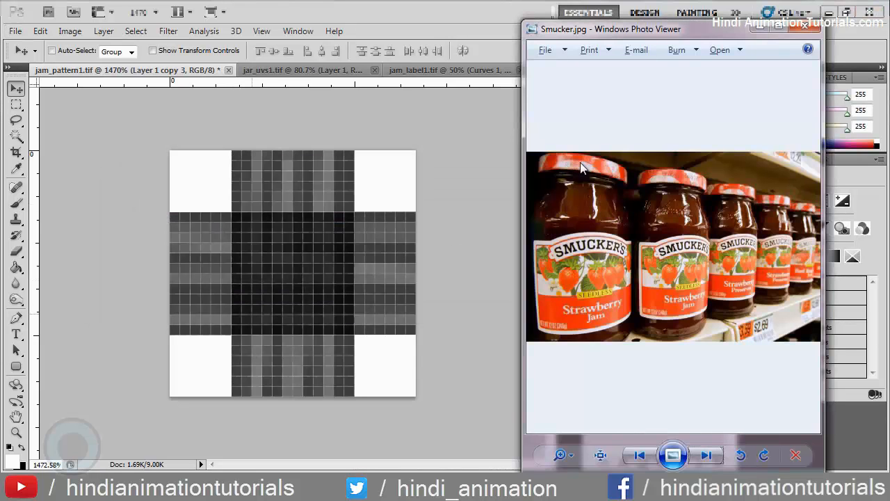
click(386, 259)
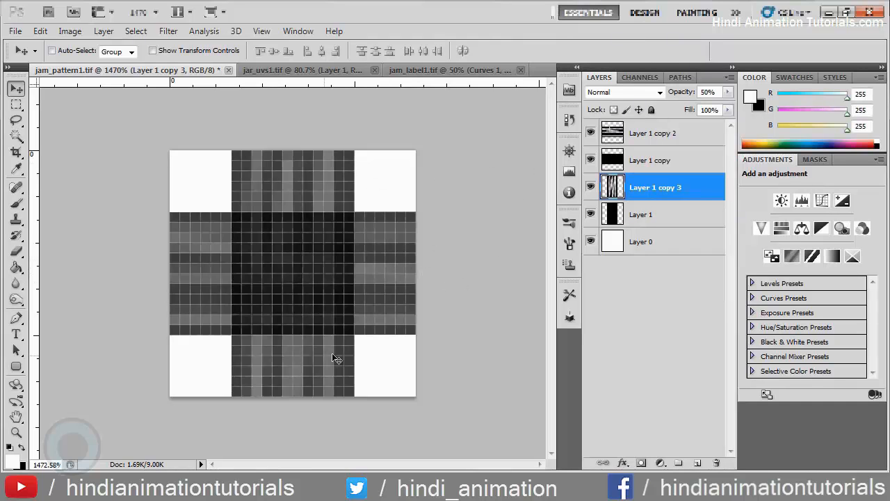
- Define the entire jam_pattern1.tif canvas as a pattern named picnicpattern1
key(ctrl+a)
click(40, 31)
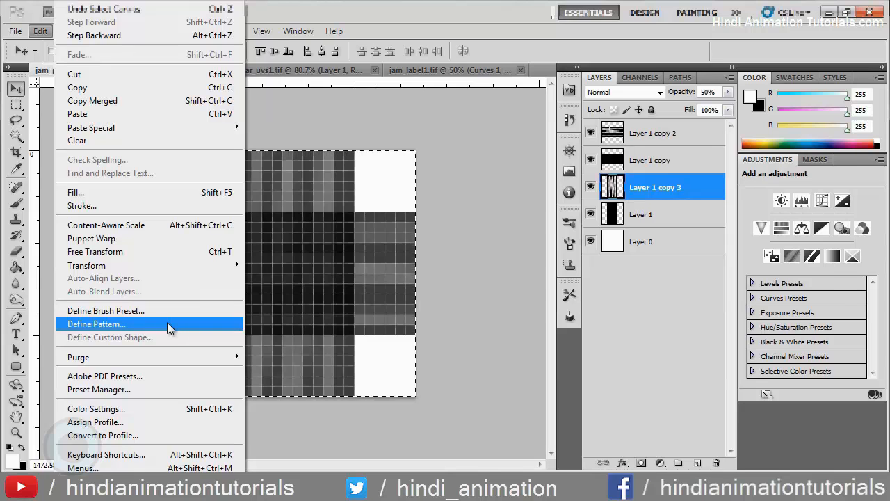
click(169, 327)
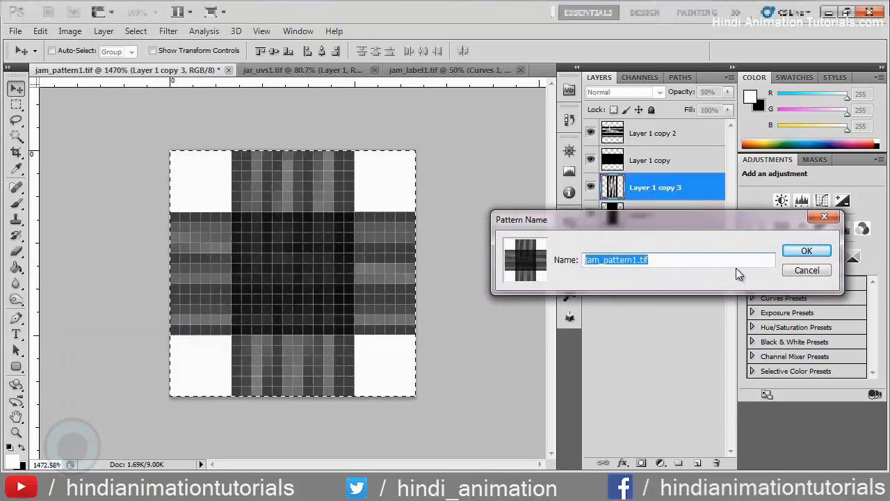
text(picnicpatt)
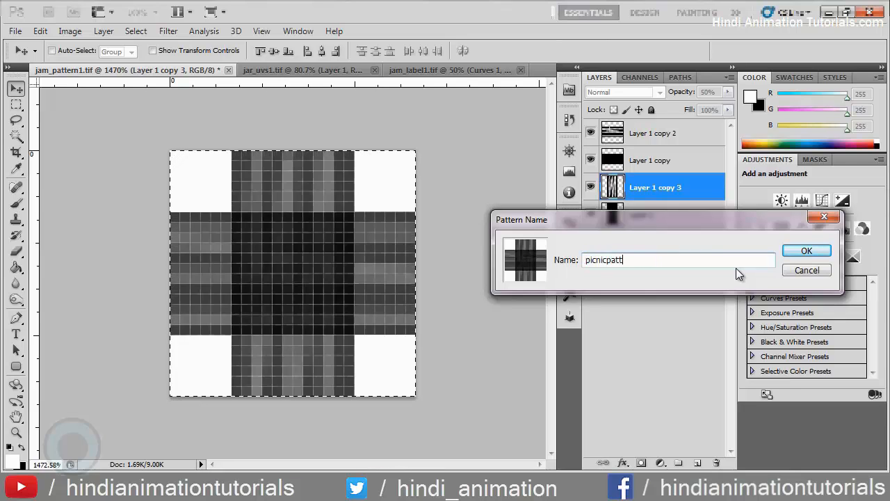
text(ern1)
key(Return)
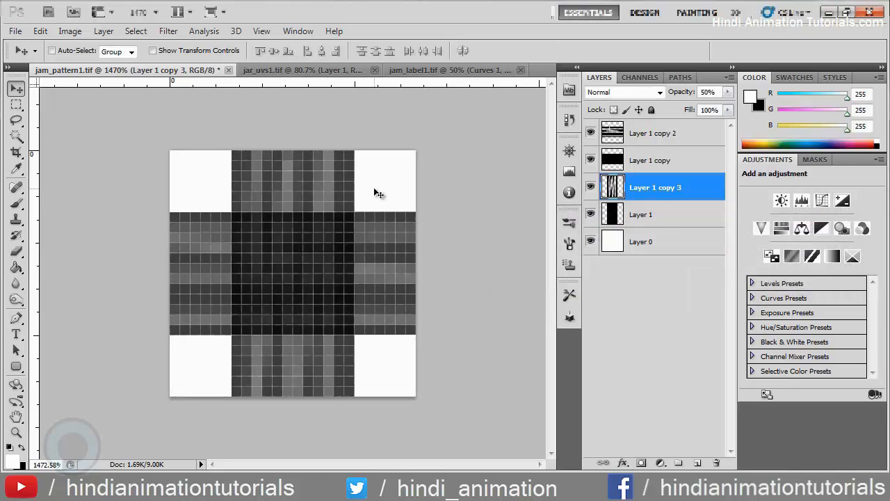
- Create a new blank document 1024 pixels wide and 1024 pixels high
click(450, 70)
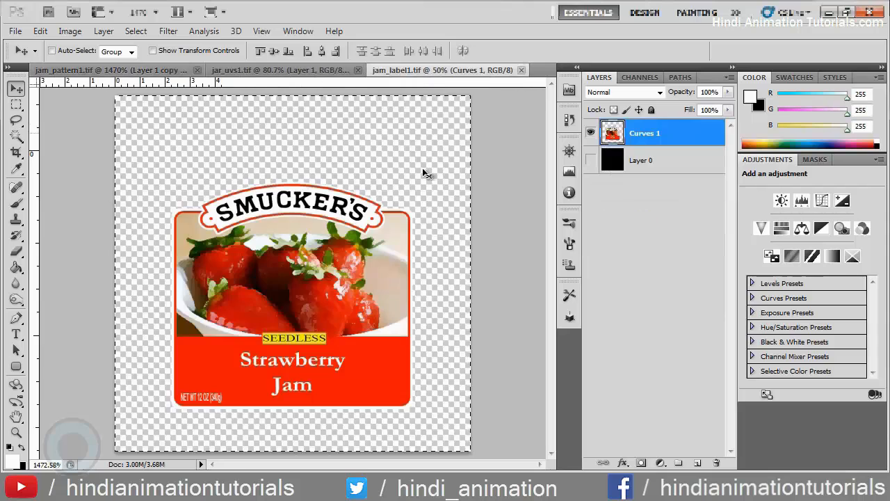
click(289, 70)
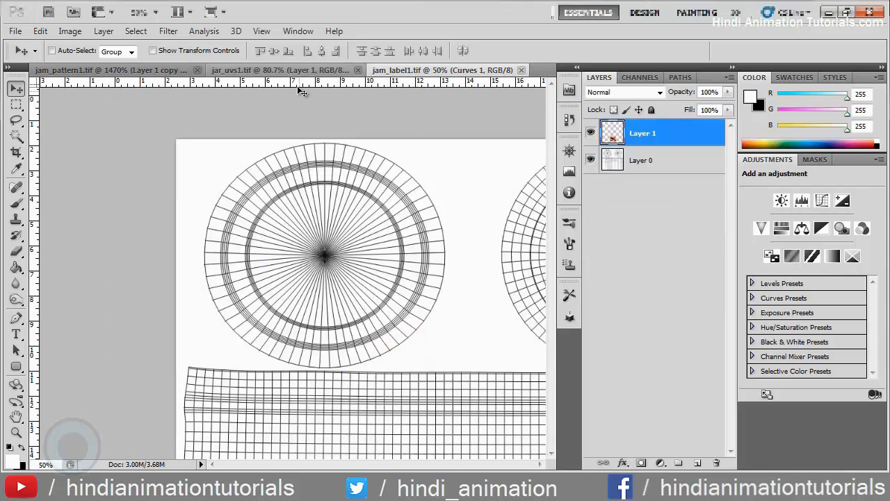
click(421, 69)
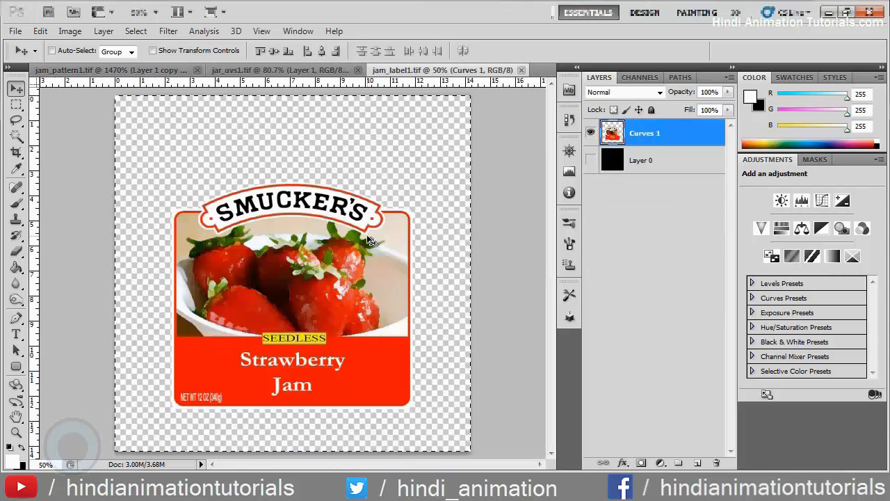
key(ctrl+n)
drag(776, 152, 498, 144)
key(Tab)
text(1024)
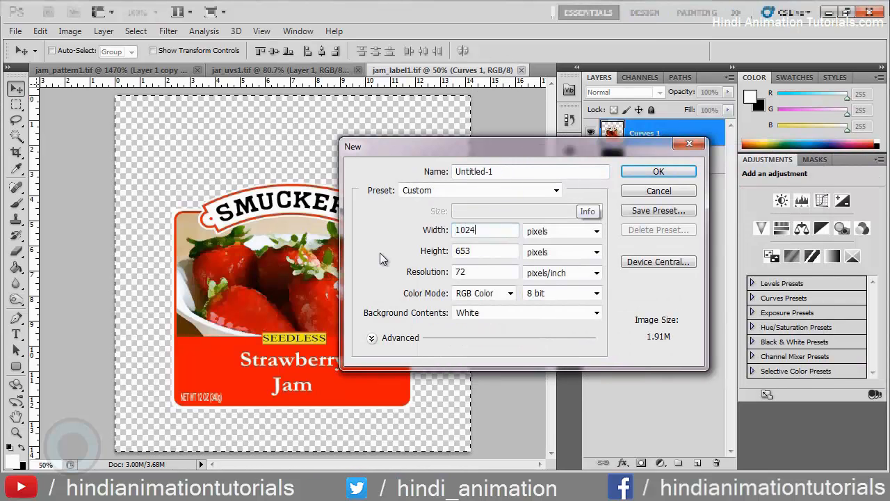
key(Tab)
key(Tab)
text(1024)
key(Return)
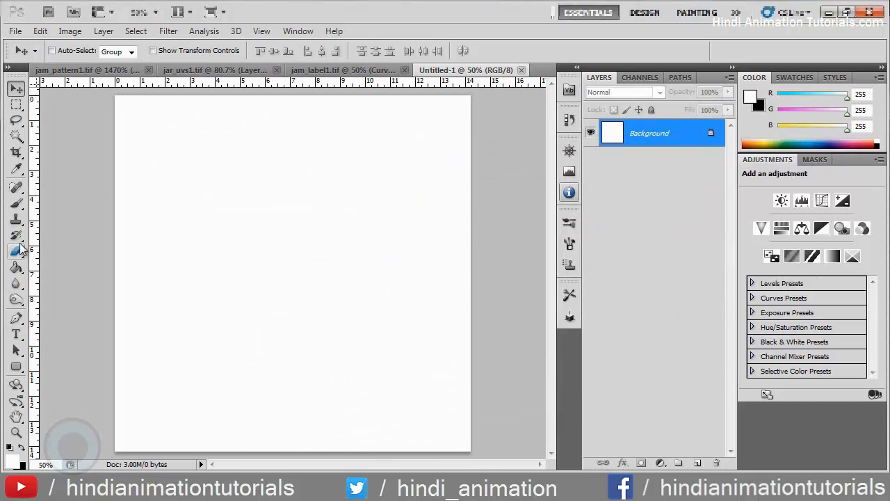
- Fill the blank 1024 x 1024 document with the picnicpattern1 checkered pattern using the Paint Bucket tool
mouse_move(16, 266)
mouse_down()
mouse_move(55, 283)
mouse_move(70, 265)
mouse_move(20, 276)
mouse_up()
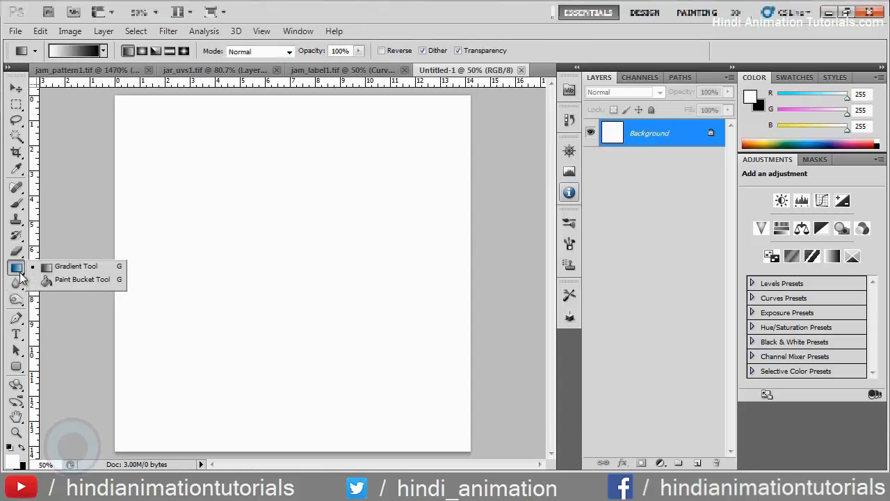
click(62, 279)
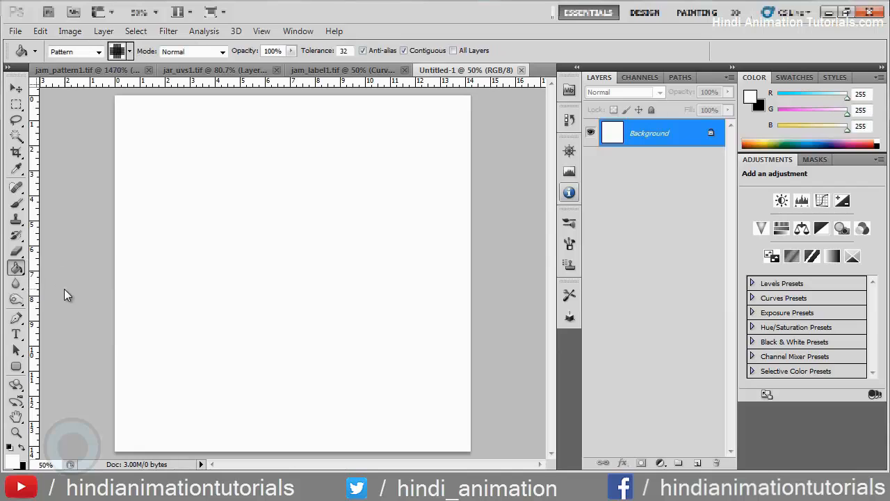
click(69, 53)
click(68, 64)
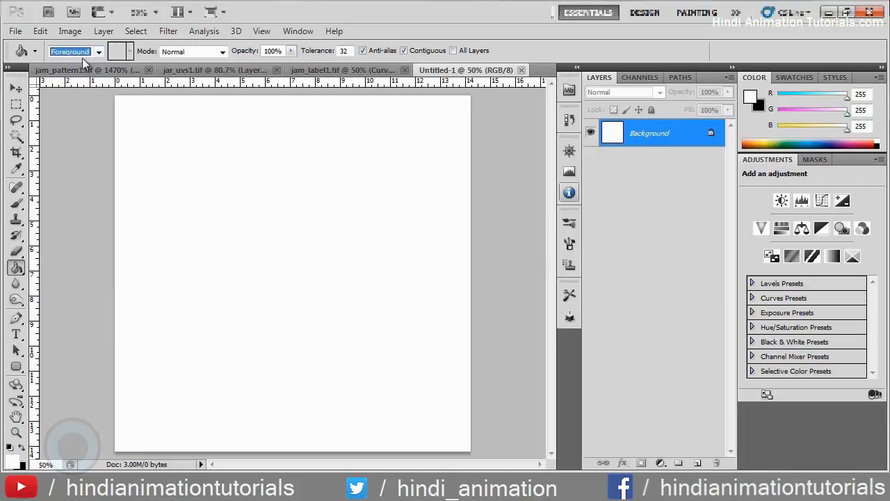
click(98, 51)
click(60, 75)
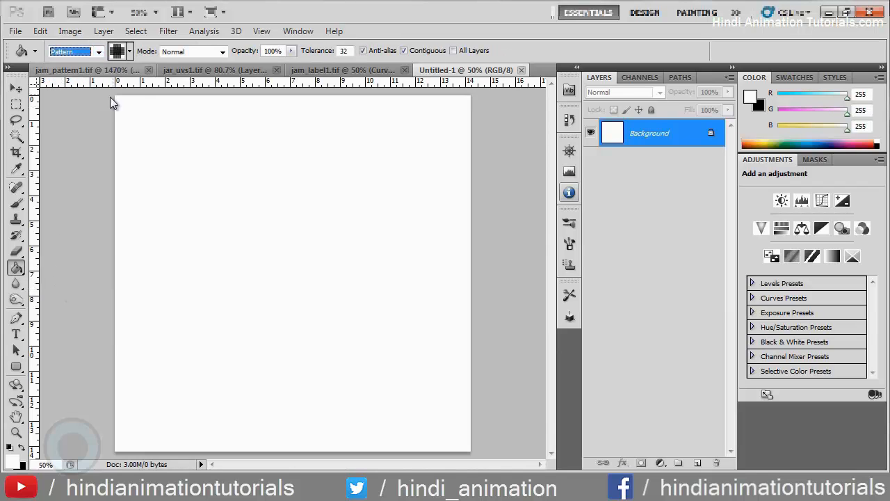
click(117, 52)
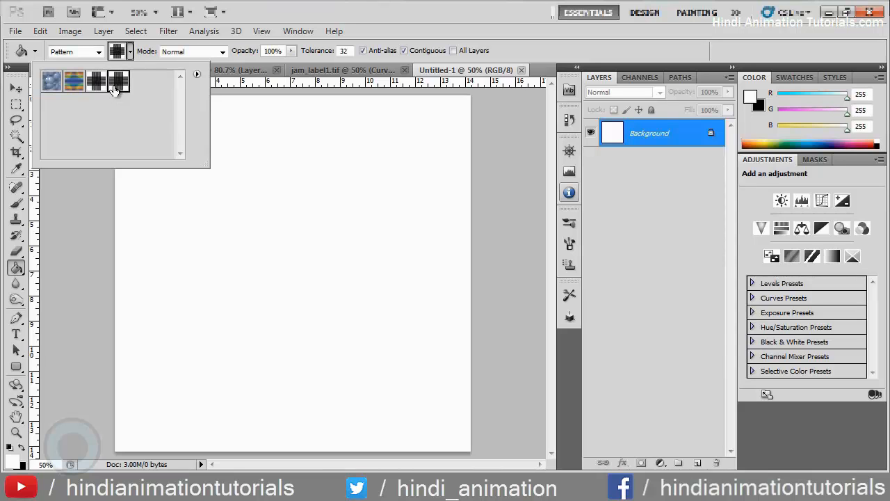
double_click(117, 82)
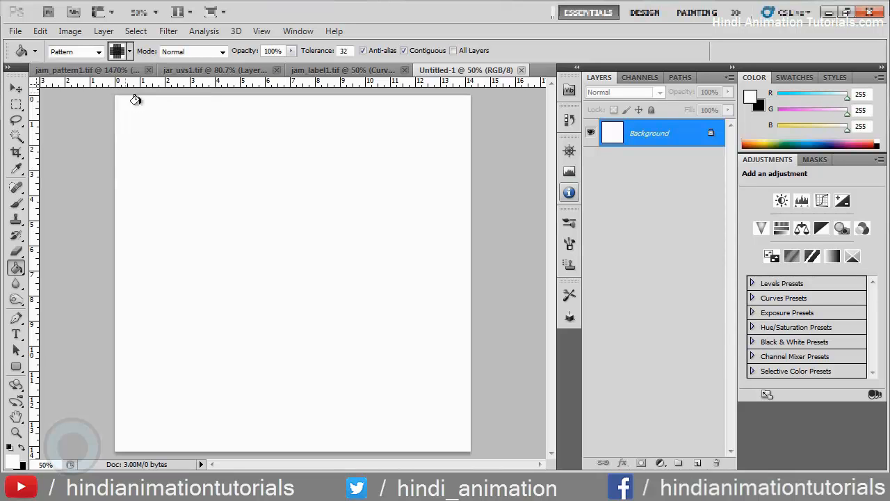
click(162, 222)
scroll(237, 279, up, 3)
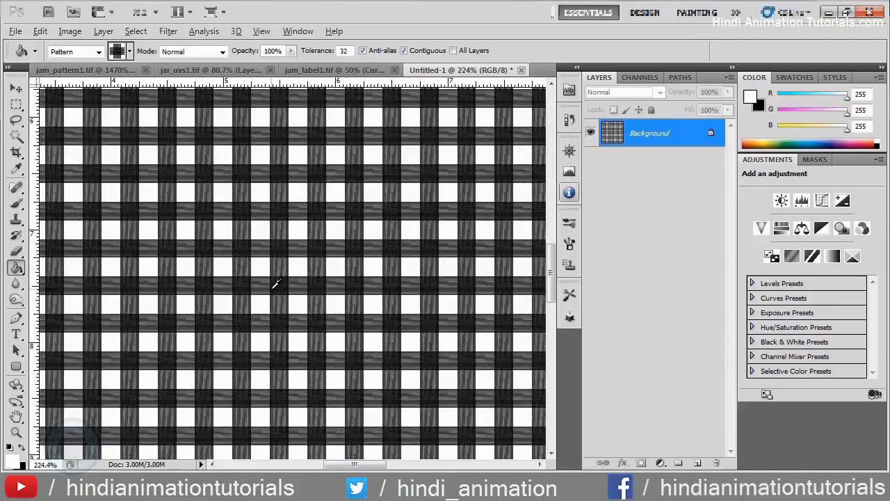
scroll(280, 288, down, 4)
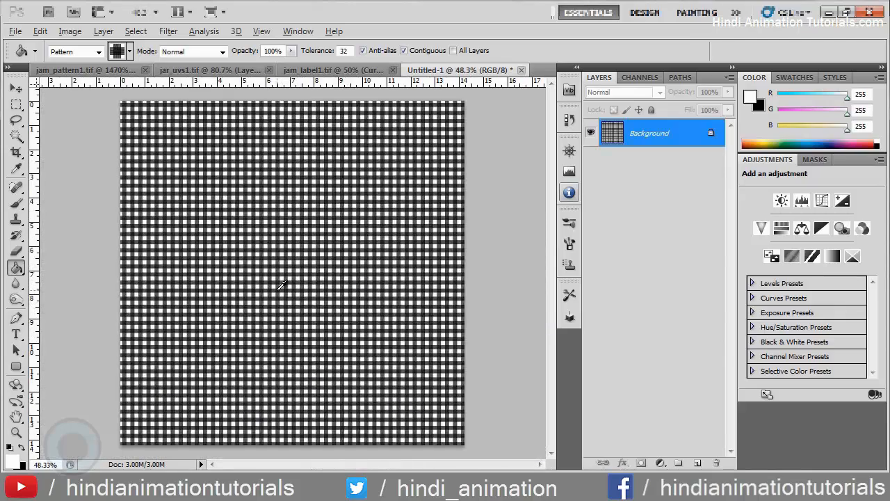
scroll(358, 239, up, 3)
scroll(308, 174, down, 2)
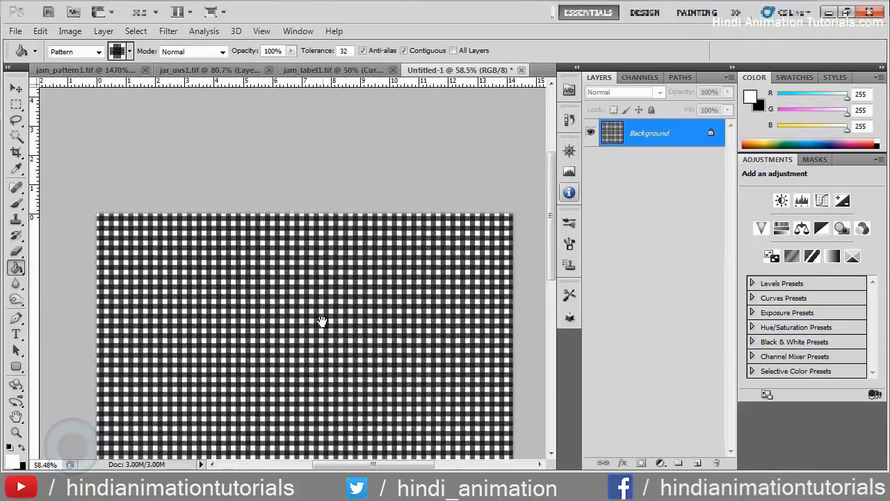
- Close the jam_label1.tif document and bring up the UV layout in jar_uvs1.tif
key(alt+Tab)
key(alt+Tab)
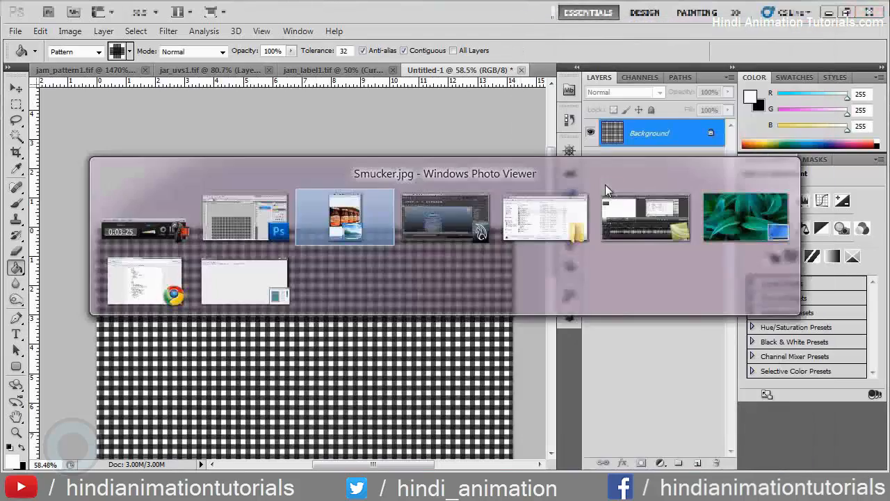
key(alt+Tab)
click(327, 70)
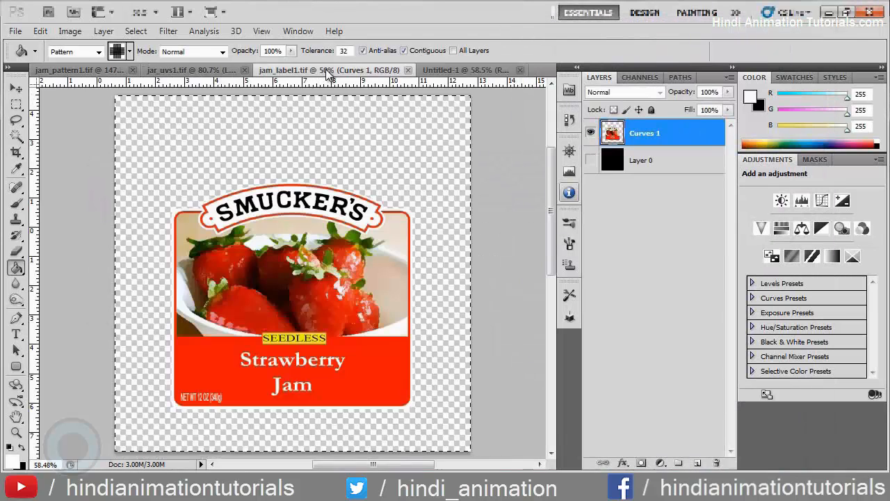
click(209, 70)
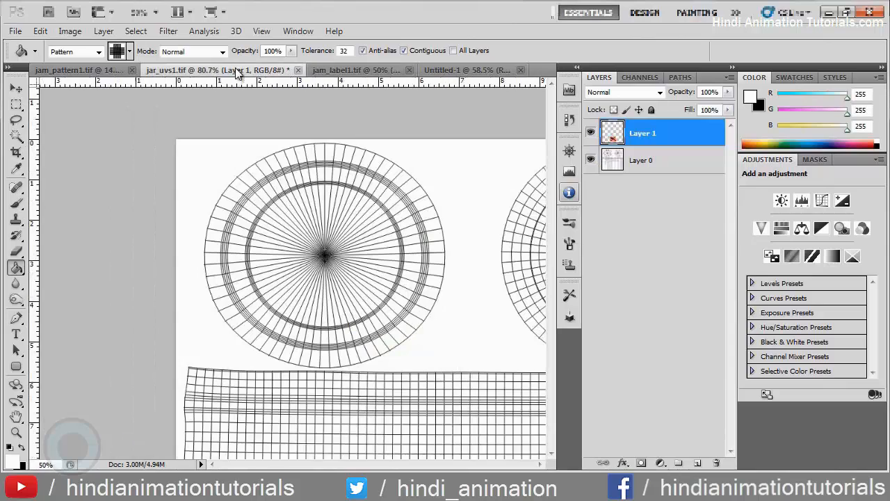
click(411, 70)
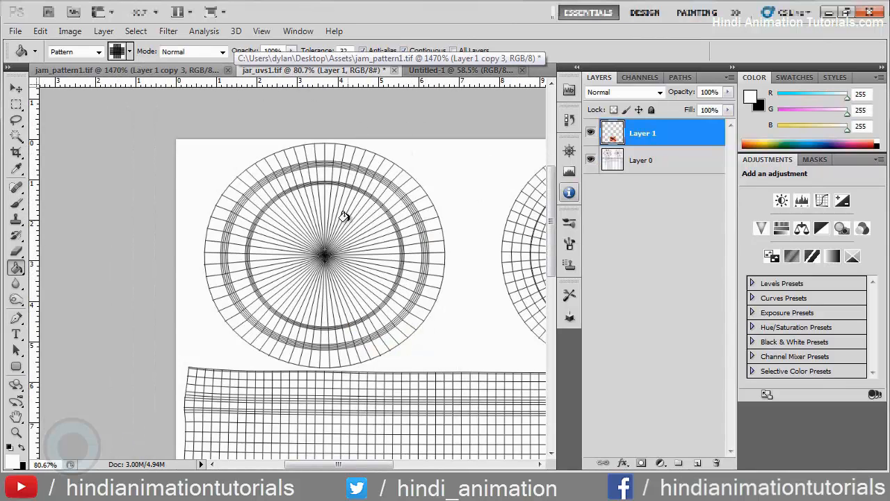
- Compare the scale of the checkered fill in Untitled-1 with the circular UV shells in jar_uvs1.tif
key(ctrl+Tab)
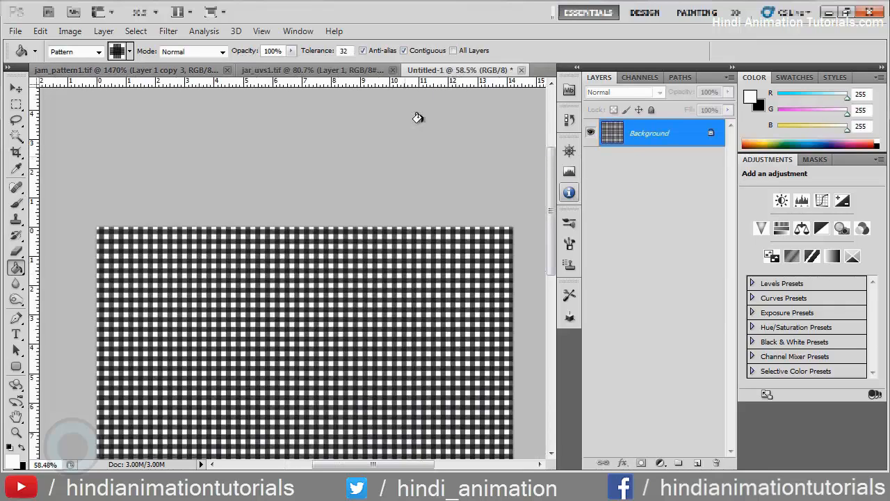
scroll(362, 327, down, 3)
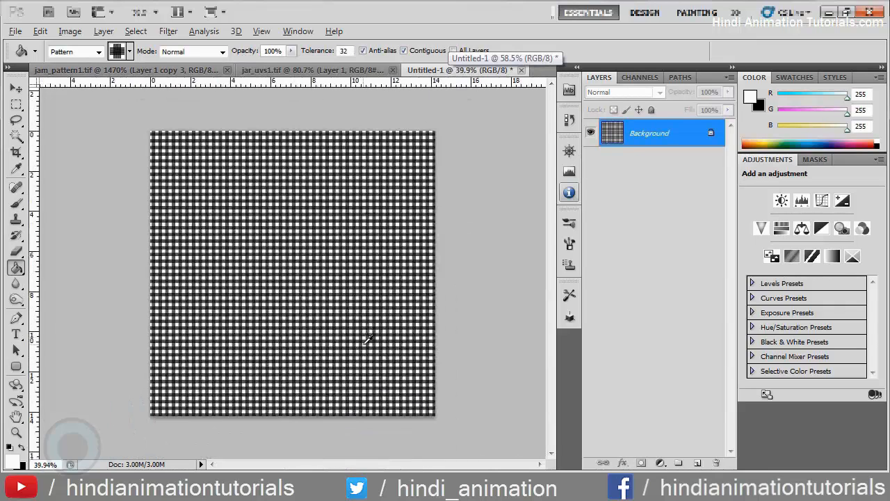
scroll(348, 338, up, 4)
scroll(348, 323, down, 2)
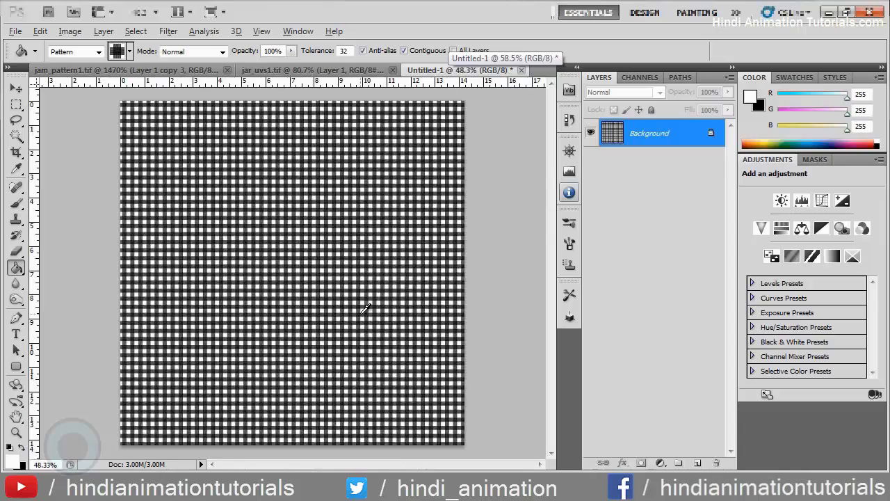
key(ctrl+shift+Tab)
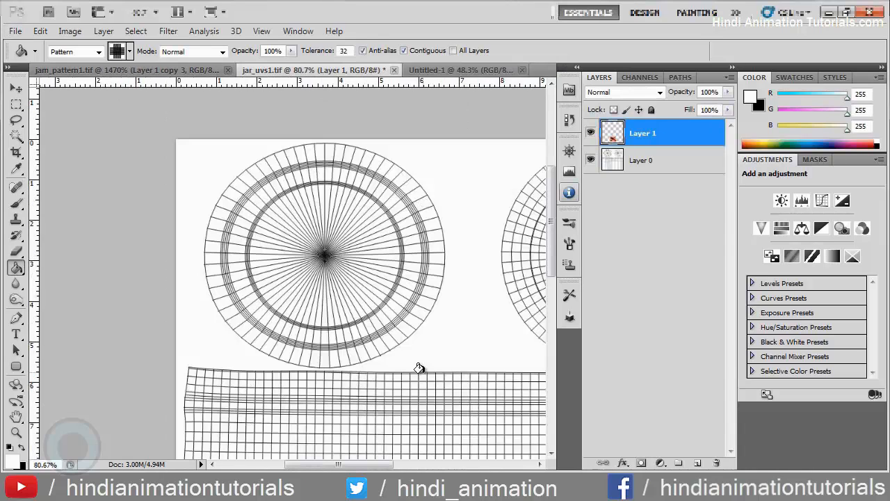
drag(459, 399, 341, 372)
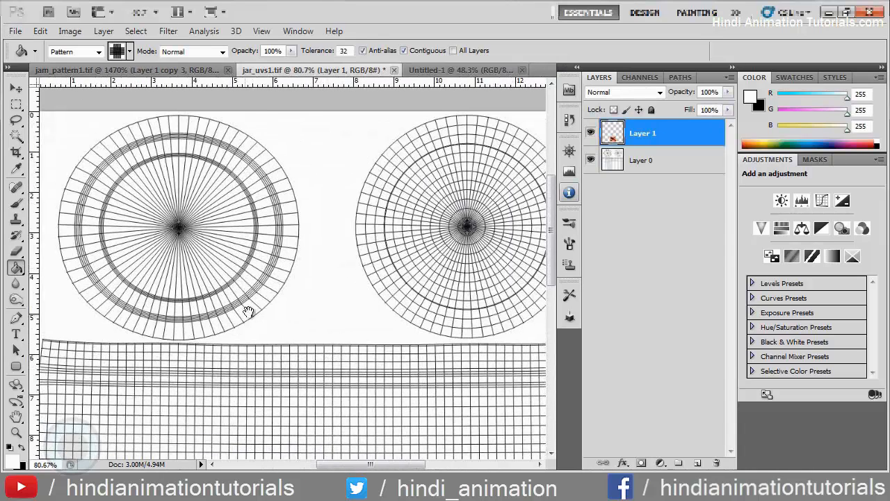
drag(248, 311, 378, 276)
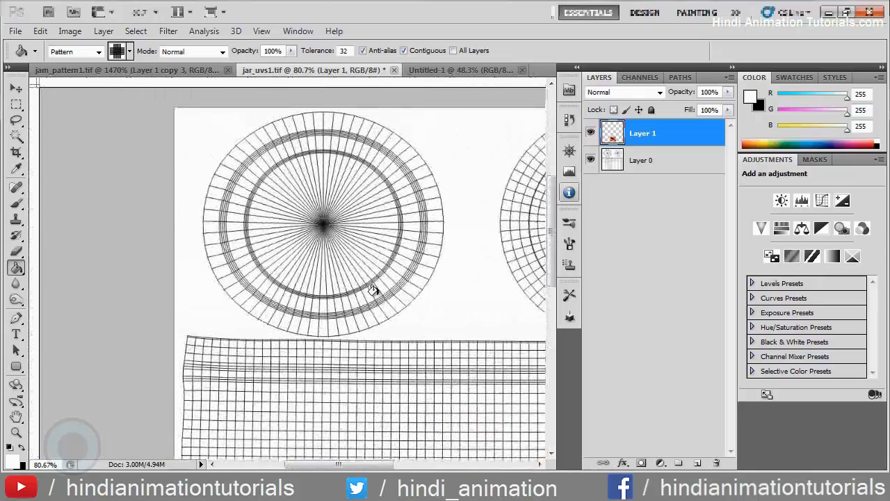
key(ctrl+r)
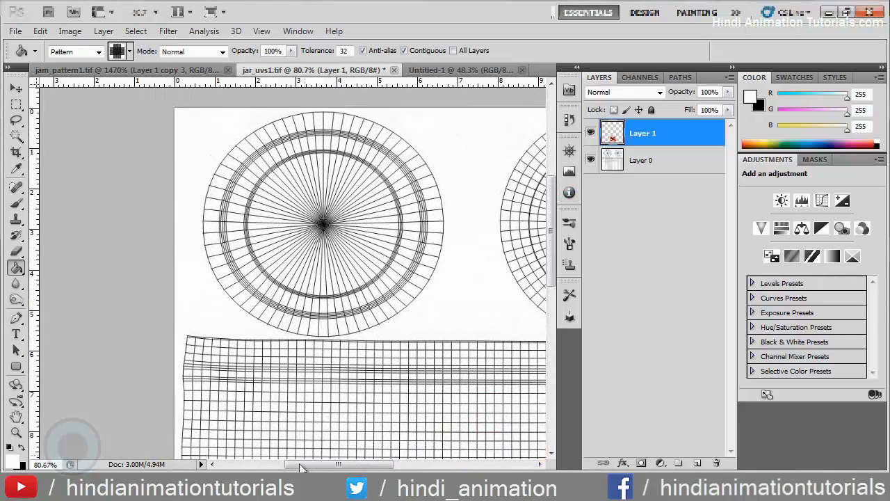
- Add a new layer named Layer 2 above the label layer in jar_uvs1.tif
key(ctrl+shift+n)
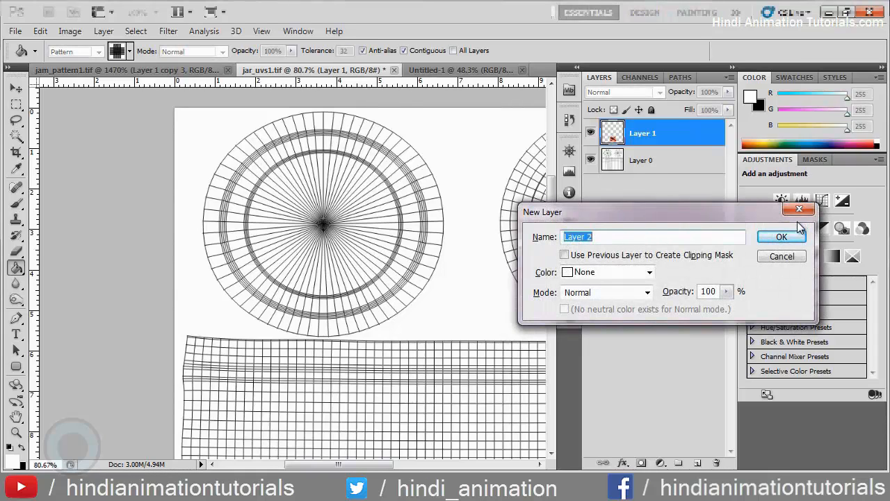
key(Return)
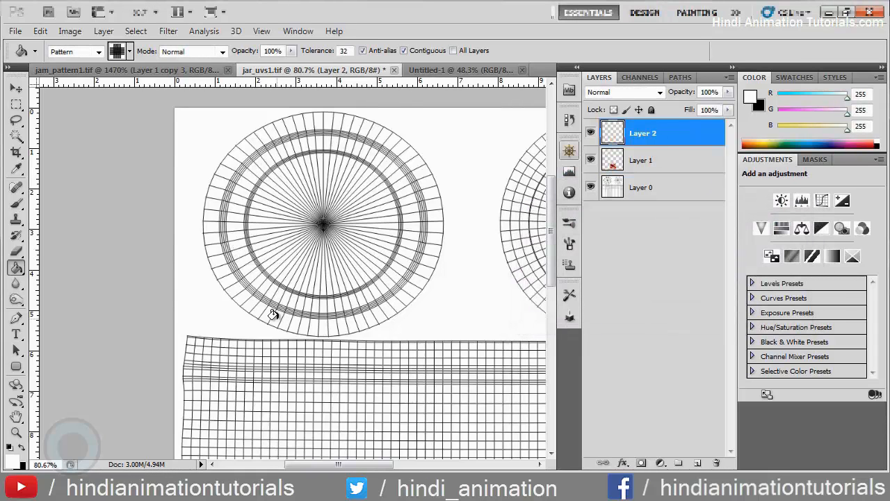
scroll(320, 409, up, 2)
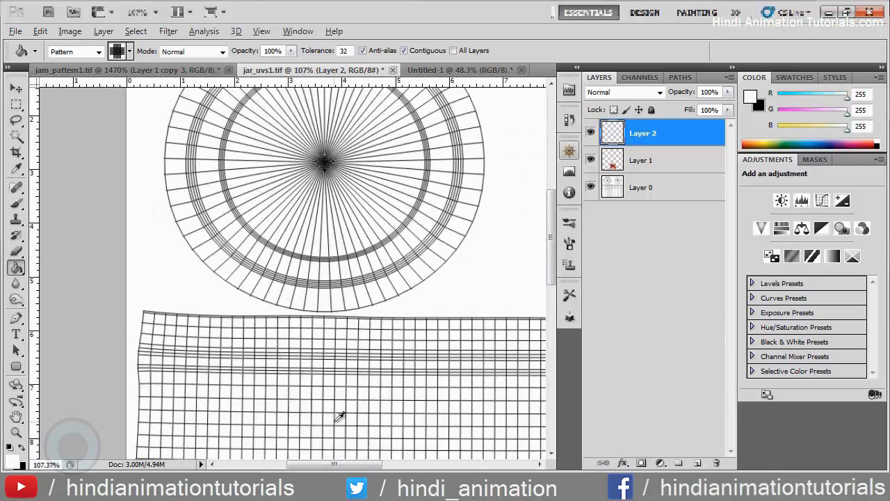
scroll(339, 416, down, 2)
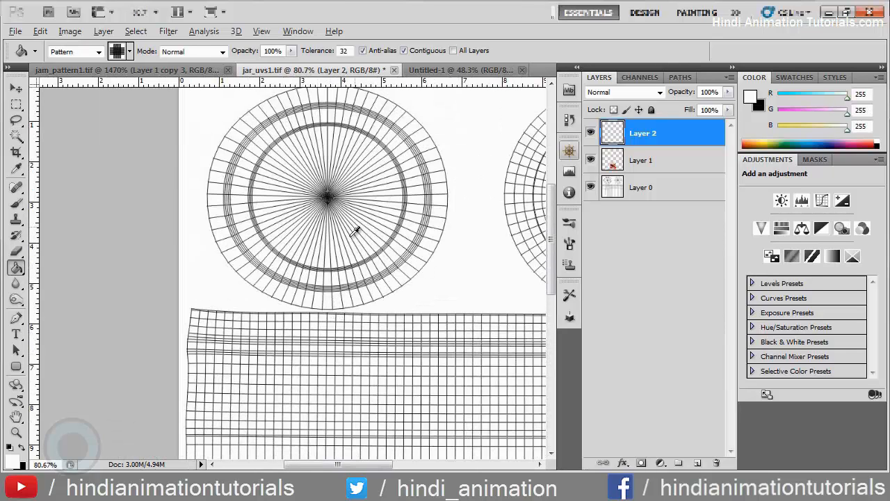
key(alt)
- Try to select the outer ring of the lid's circular UV shell with the Quick Selection tool
click(16, 136)
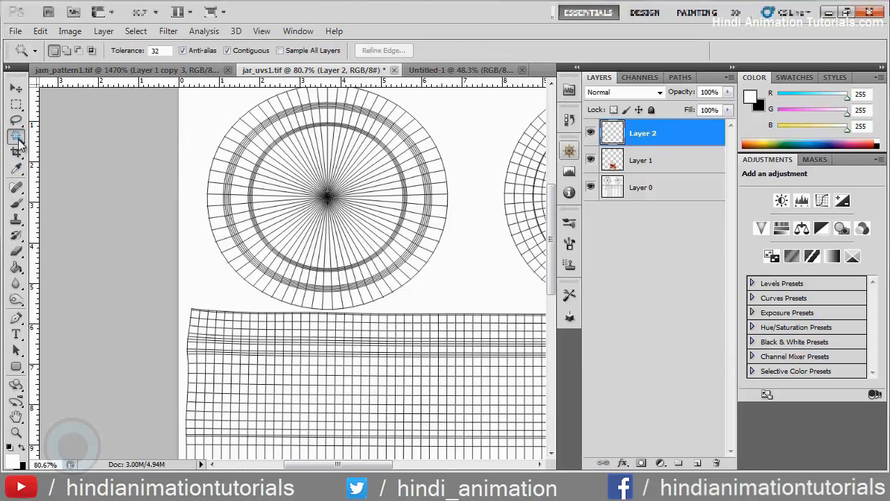
click(68, 138)
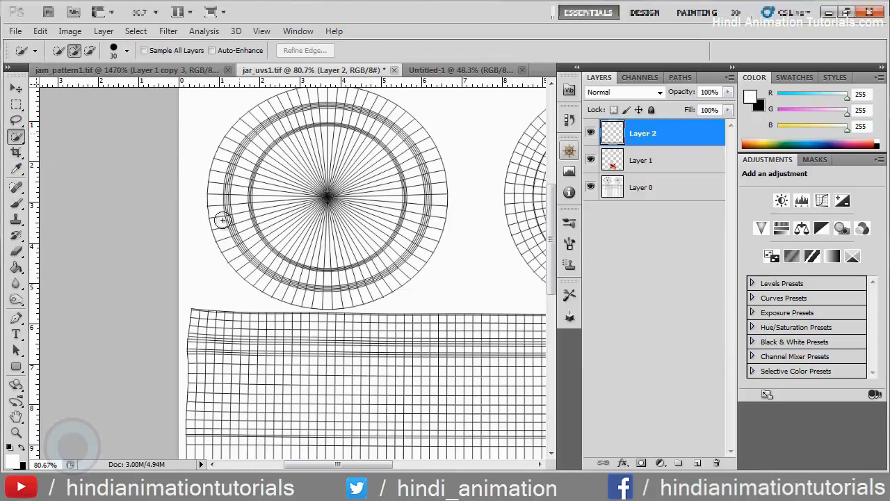
mouse_move(224, 221)
mouse_down()
mouse_move(264, 303)
mouse_move(306, 307)
mouse_up()
key(ctrl+d)
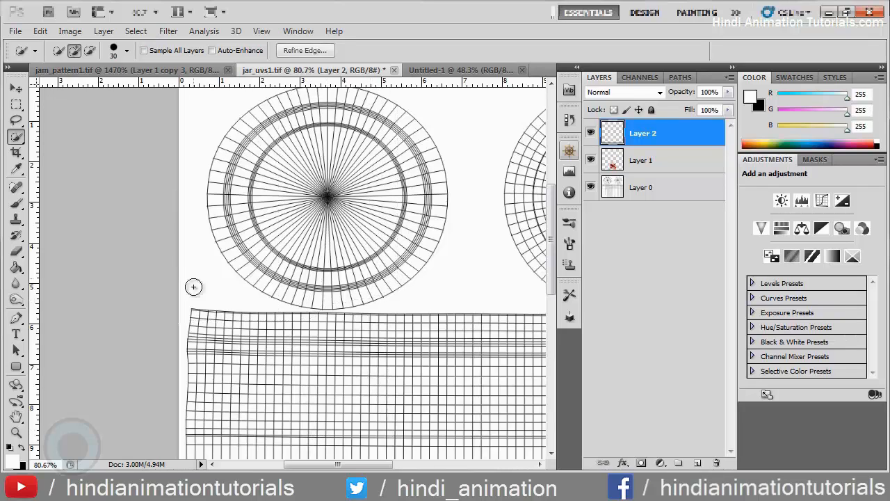
click(25, 121)
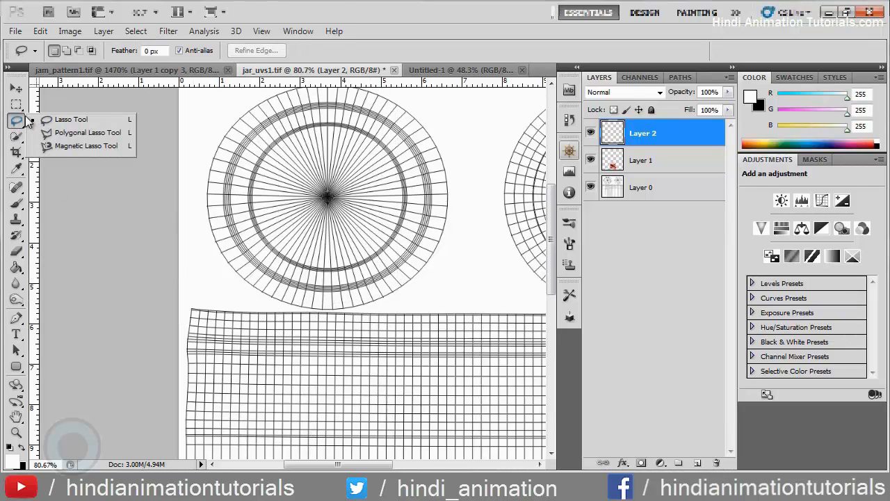
click(21, 122)
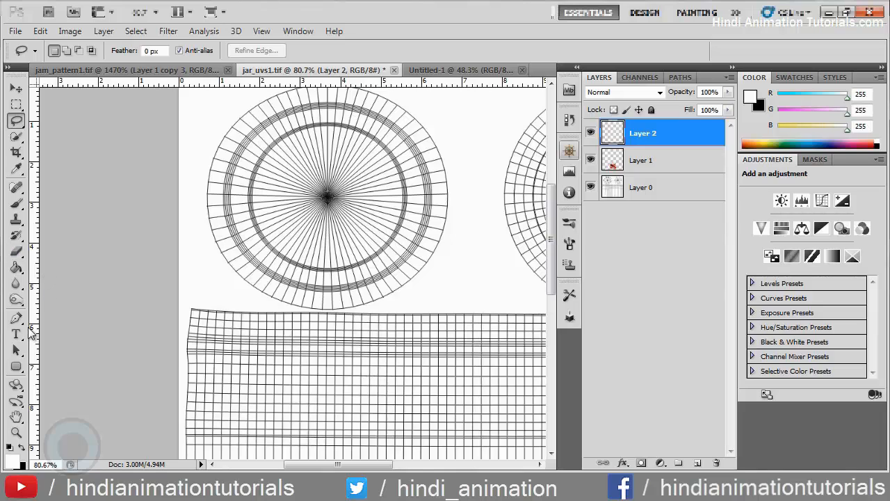
- Draw an Elliptical Marquee selection just around the outer edge of the lid's circular UV shell and check its fit
click(18, 107)
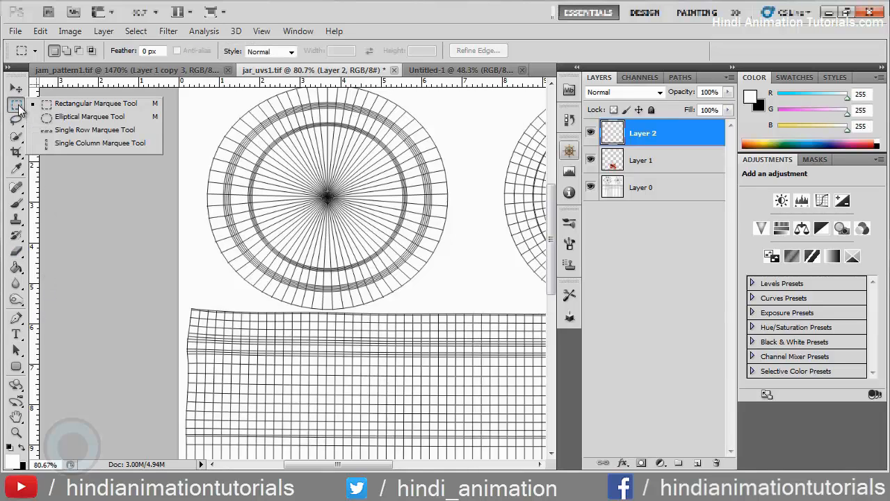
click(19, 109)
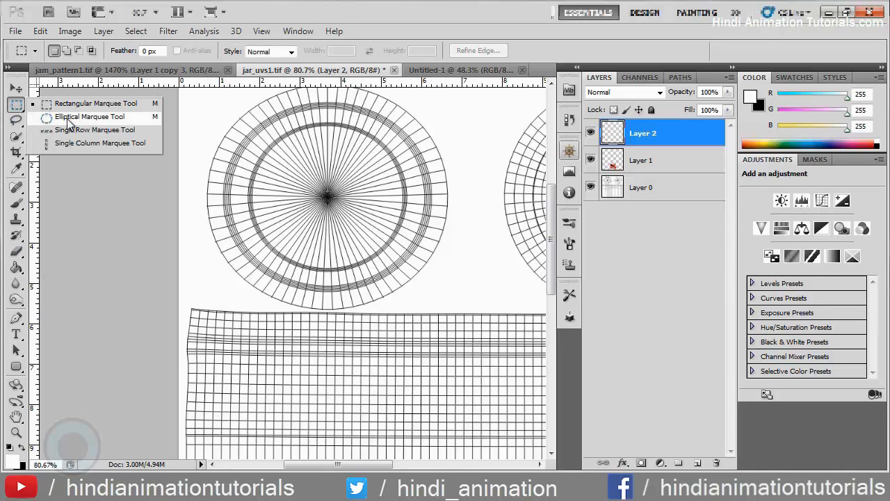
click(69, 122)
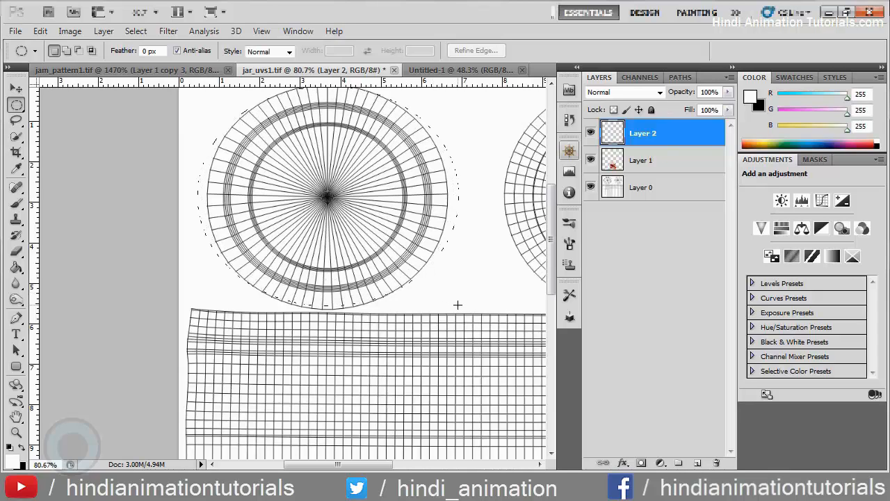
drag(457, 305, 454, 309)
drag(452, 313, 453, 313)
drag(330, 183, 337, 223)
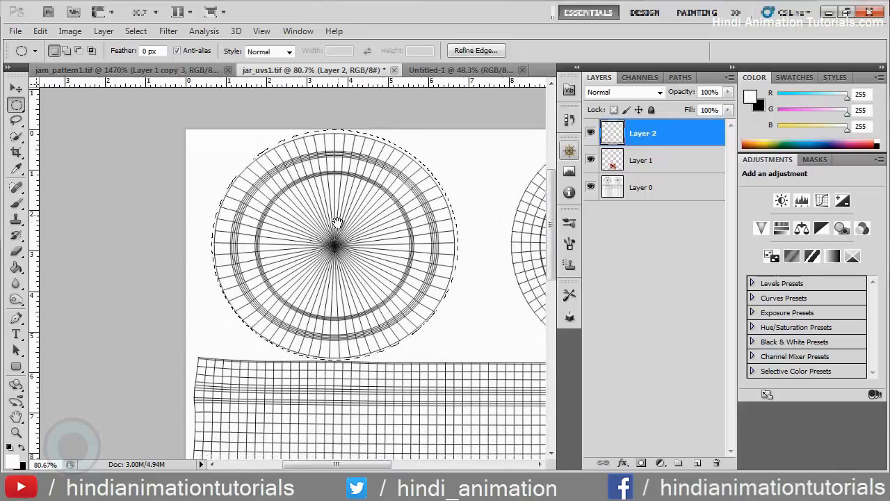
scroll(337, 223, down, 3)
drag(360, 294, 306, 222)
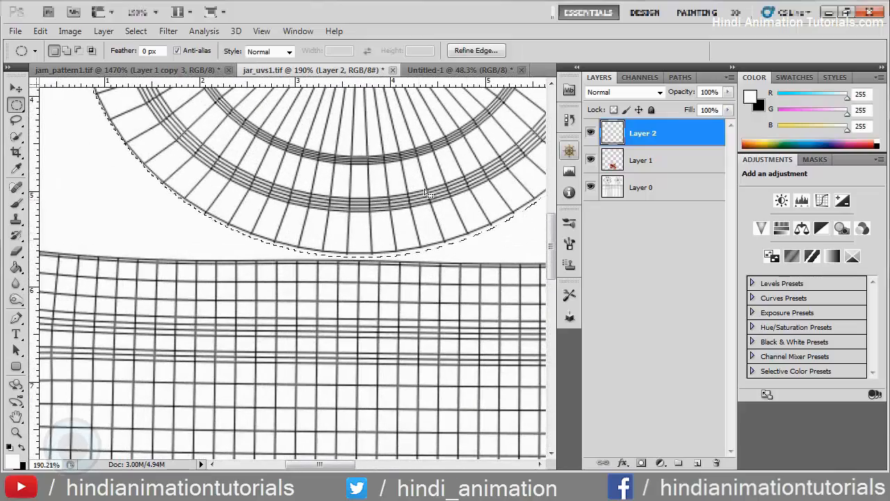
drag(418, 195, 336, 343)
scroll(375, 310, down, 5)
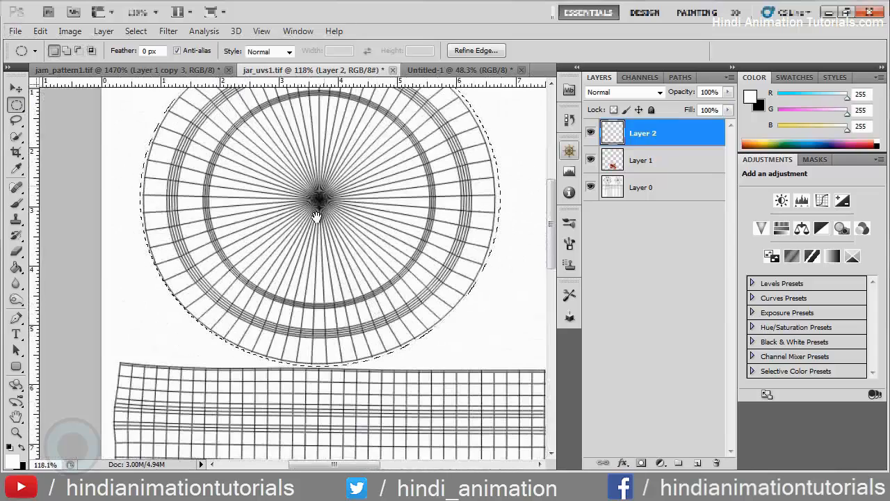
- Check the elliptical selection around the lid's circular UV shell by viewing it in Quick Mask mode
drag(316, 217, 302, 285)
scroll(303, 288, down, 2)
key(q)
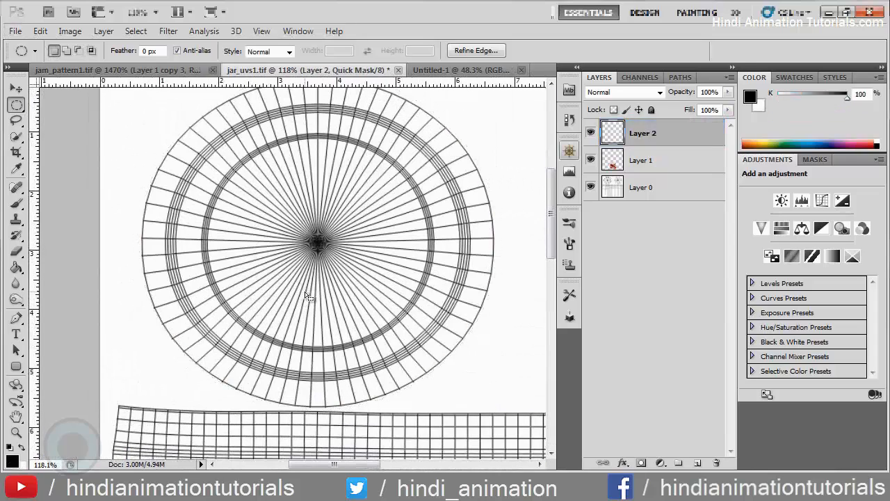
key(q)
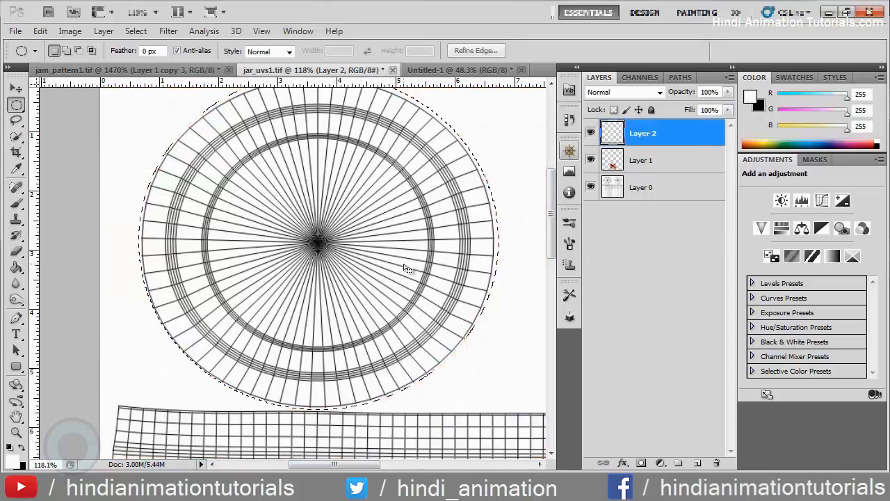
- Try to reshape the lid selection by erasing part of the Quick Mask at the shell's outer edge with a 40 px eraser
key(q)
key(b)
key(e)
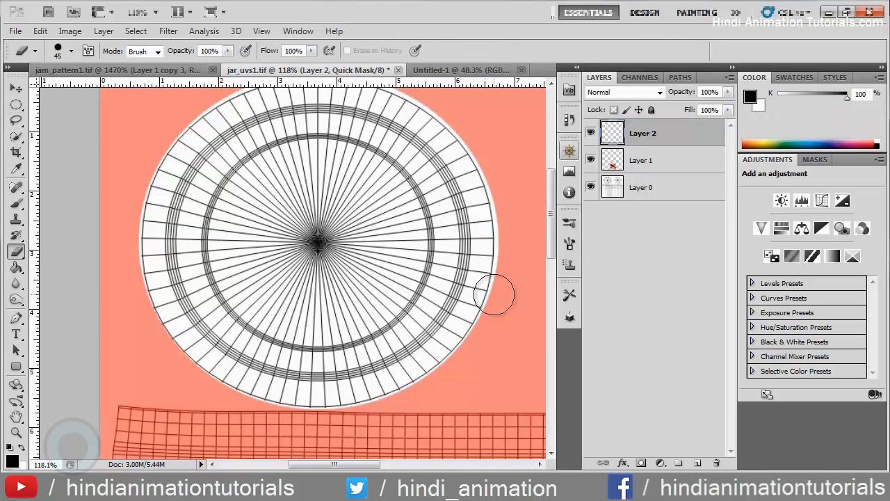
key(bracketleft)
drag(500, 308, 503, 310)
key(q)
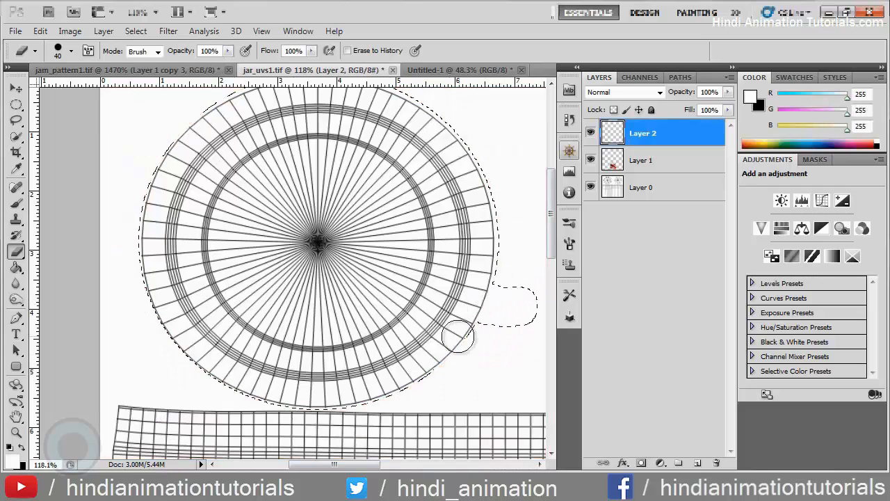
key(q)
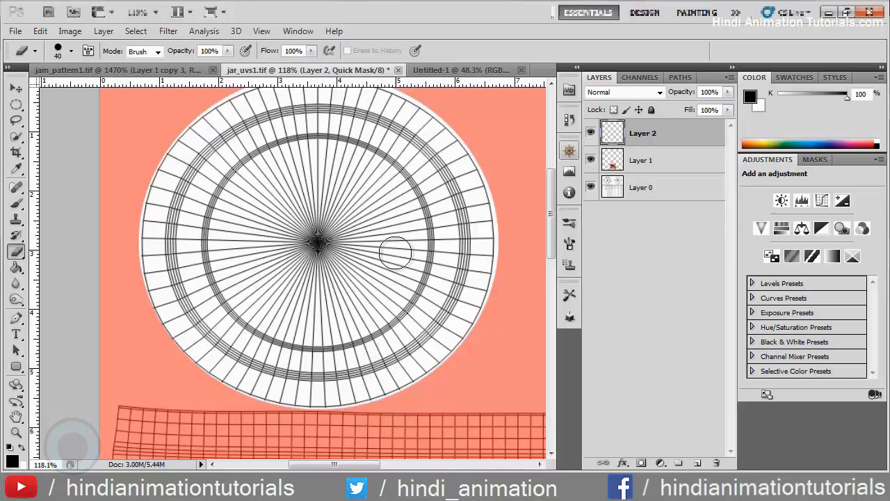
- Compare the lid's Quick Mask overlay with its selection outline and return to the normal selection
key(q)
key(q)
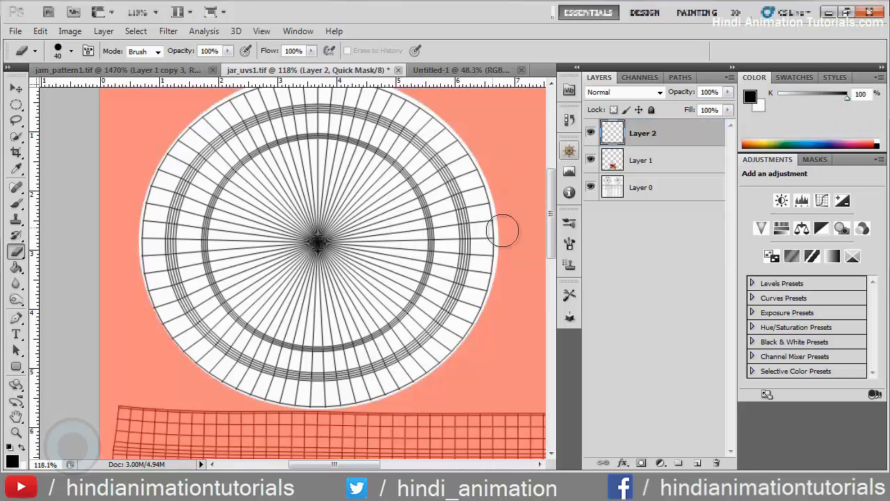
key(q)
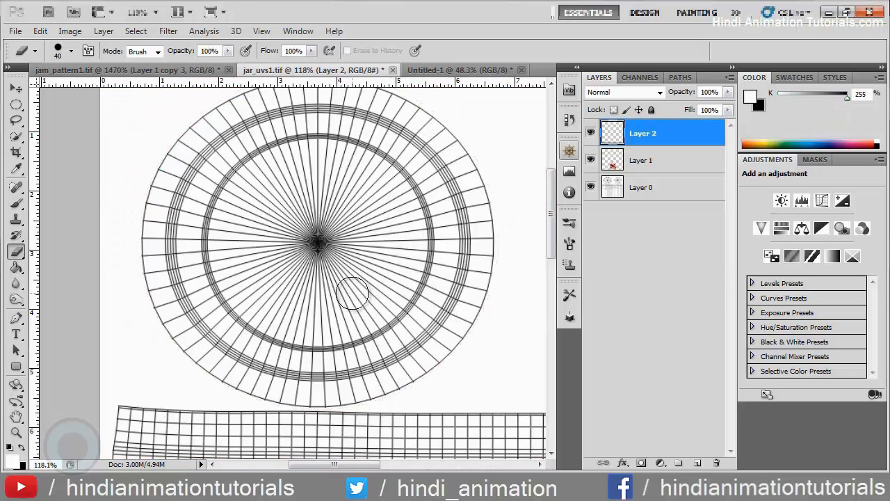
key(q)
key(q)
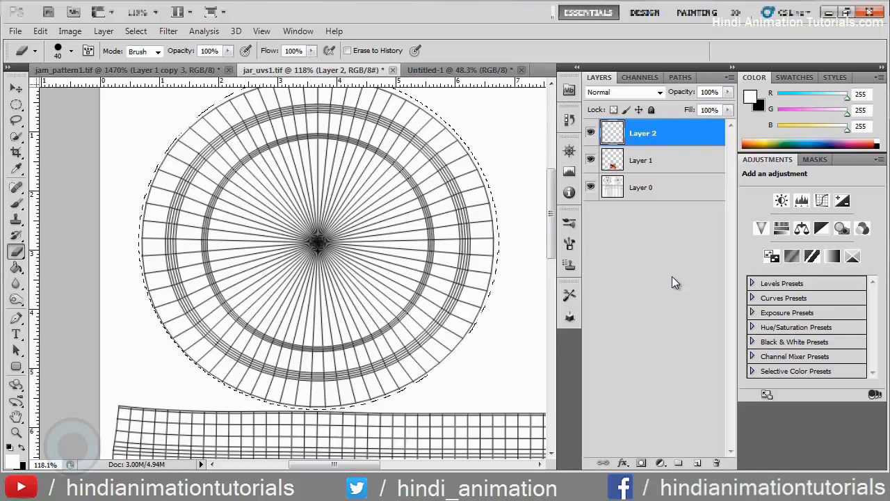
- Add a layer mask to Layer 2 from the circular lid selection and make the layer's image active instead of its mask
scroll(338, 378, down, 2)
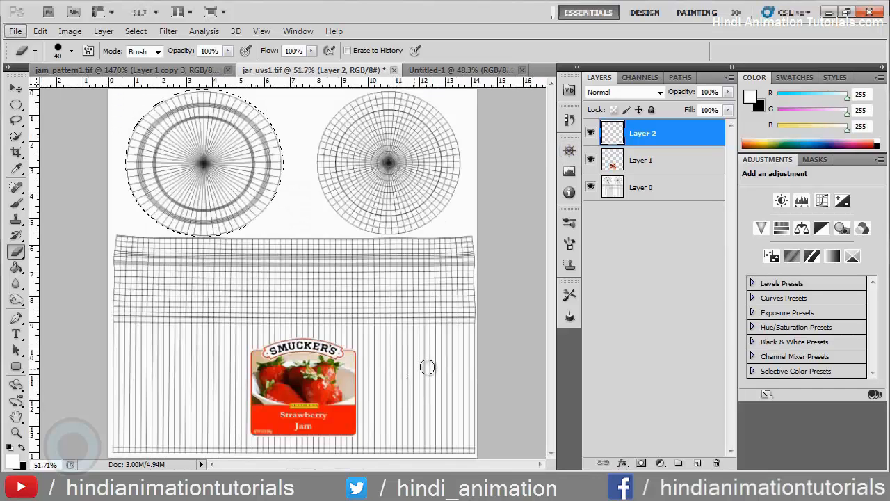
click(642, 463)
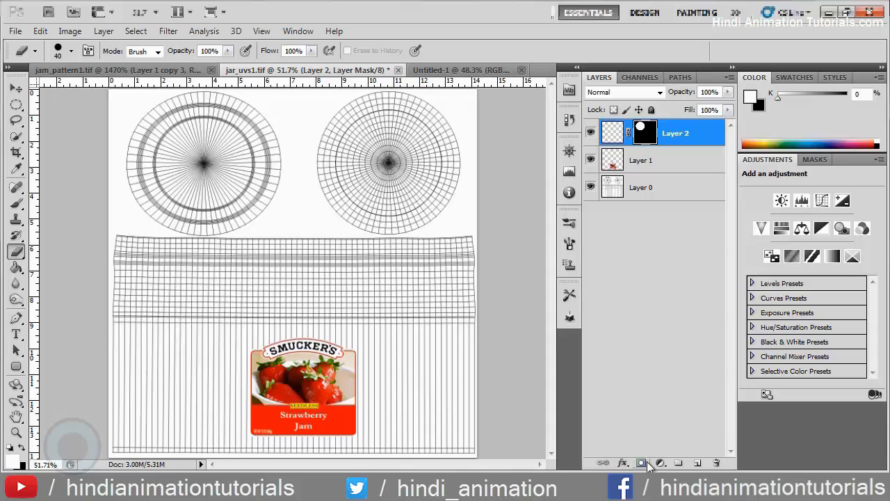
click(638, 416)
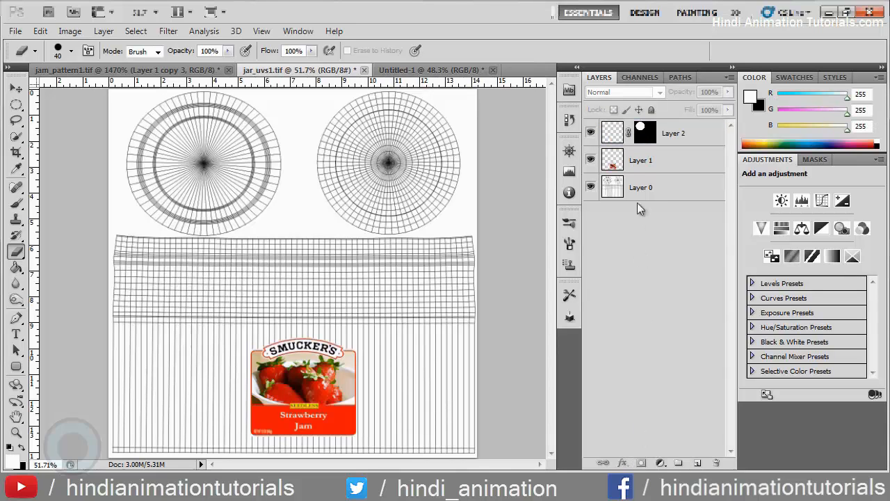
click(641, 133)
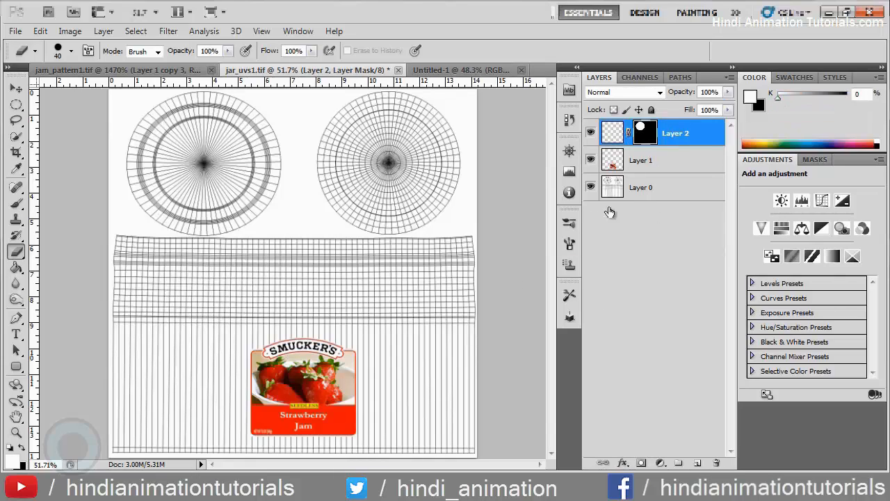
click(612, 132)
- Test Layer 2's mask with an enlarged black brush stroke starting on the lid's circle, and undo the stroke
key(b)
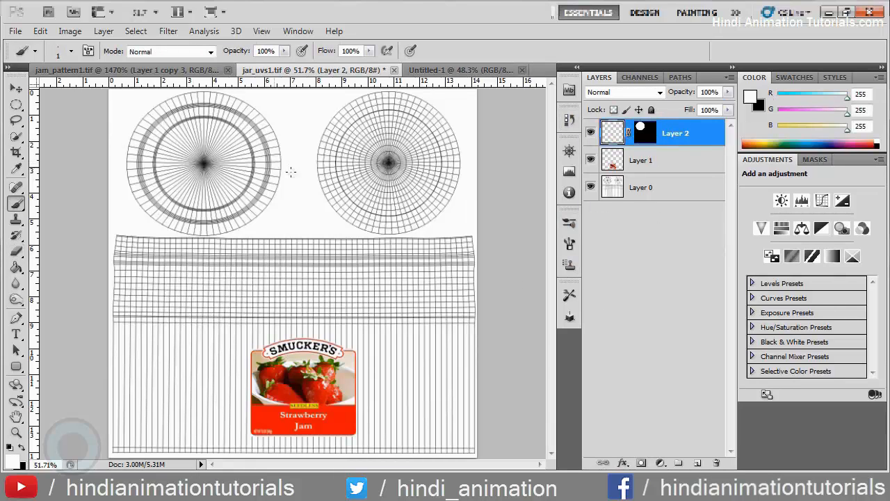
key(x)
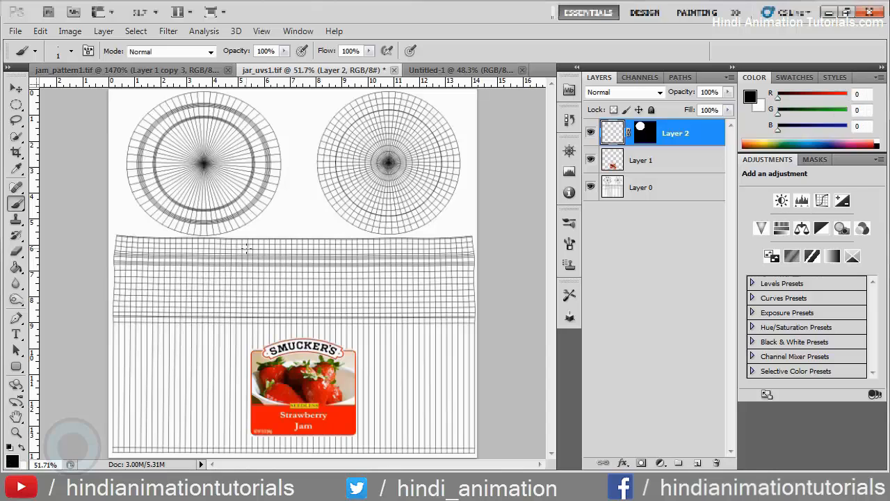
key(bracketright)
key(bracketright)
key(bracketright)
key(bracketright)
key(bracketright)
key(bracketright)
key(bracketright)
key(bracketright)
key(bracketright)
key(bracketright)
key(bracketright)
key(bracketright)
key(bracketright)
key(bracketright)
key(bracketright)
key(bracketright)
key(bracketright)
key(bracketright)
key(bracketright)
key(bracketright)
mouse_move(267, 169)
mouse_down()
mouse_move(329, 177)
mouse_move(151, 130)
mouse_move(317, 243)
mouse_move(199, 201)
mouse_move(292, 389)
mouse_move(311, 365)
mouse_move(291, 319)
mouse_move(295, 325)
mouse_up()
key(ctrl+z)
- Fill the masked lid circle on Layer 2 with the black-and-white check pattern using the Paint Bucket set to Pattern
scroll(166, 172, up, 2)
click(16, 267)
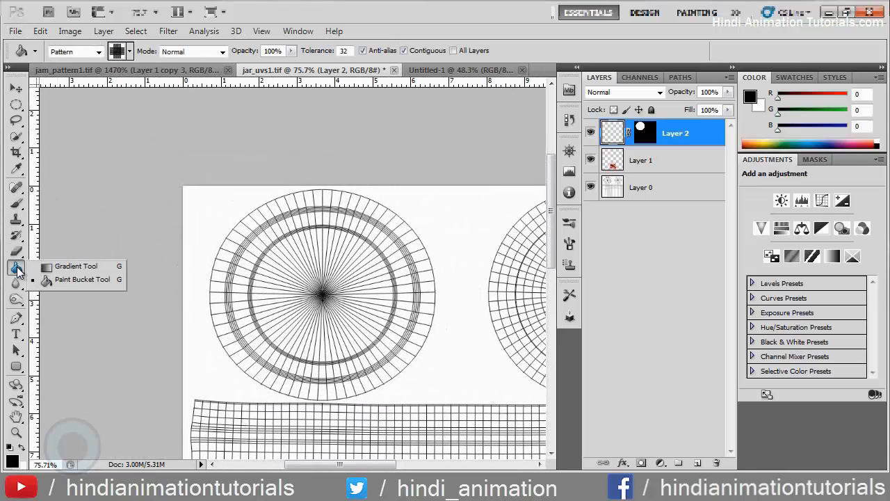
click(99, 51)
click(63, 68)
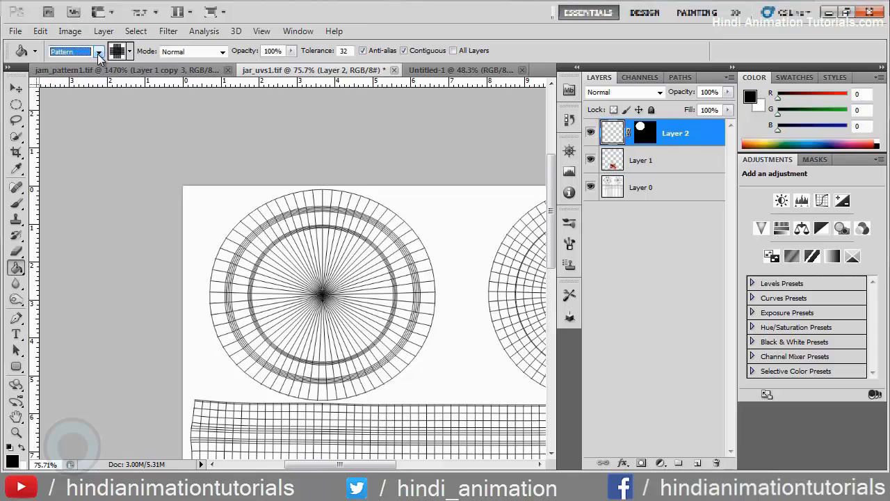
click(322, 325)
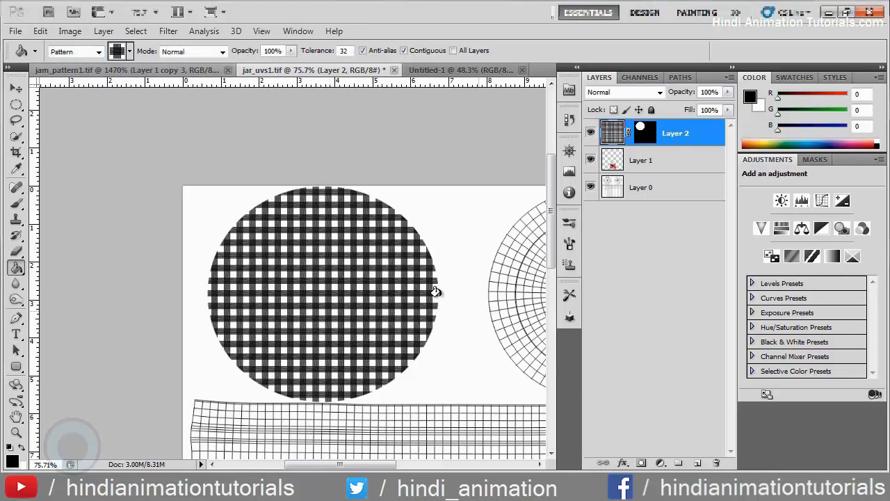
- Colorize the lid's check pattern red with Hue/Saturation, using Hue 0, Saturation 65 and Lightness +23
key(ctrl+0)
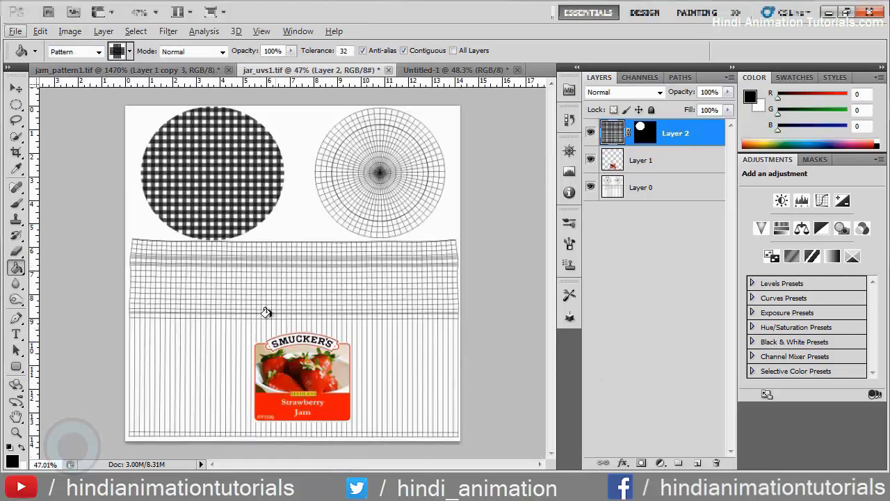
scroll(267, 313, up, 1)
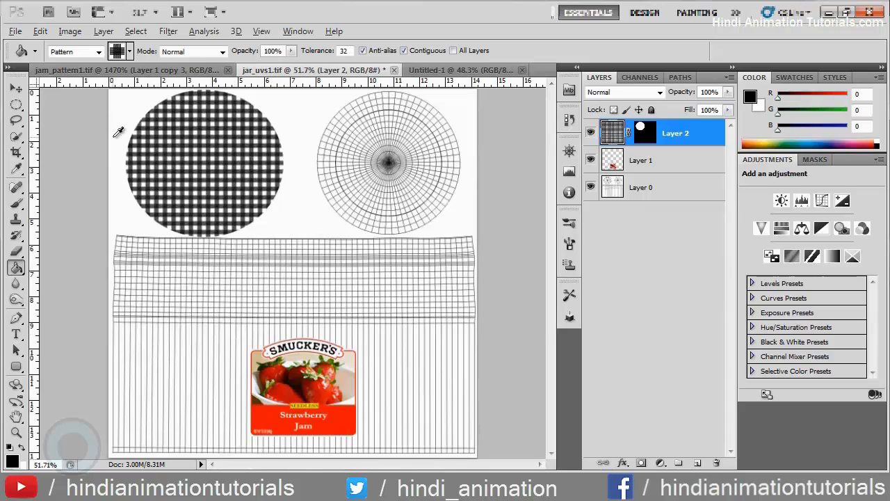
scroll(218, 199, up, 8)
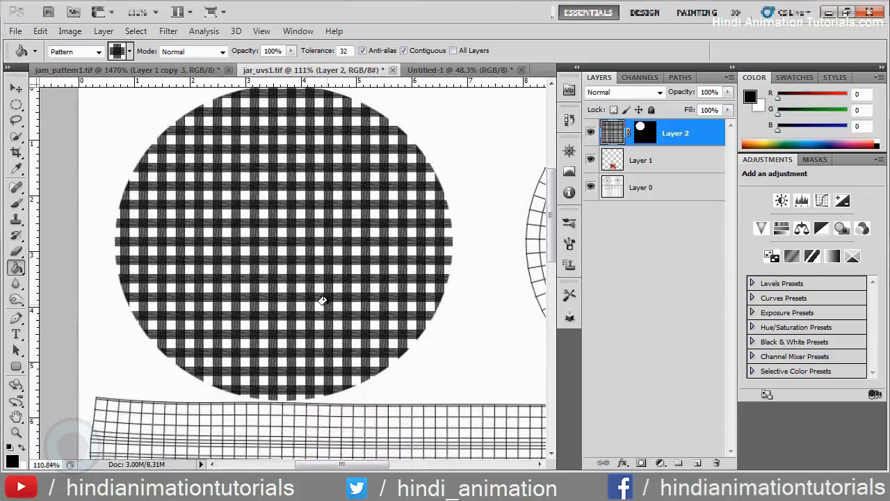
key(v)
scroll(362, 294, down, 1)
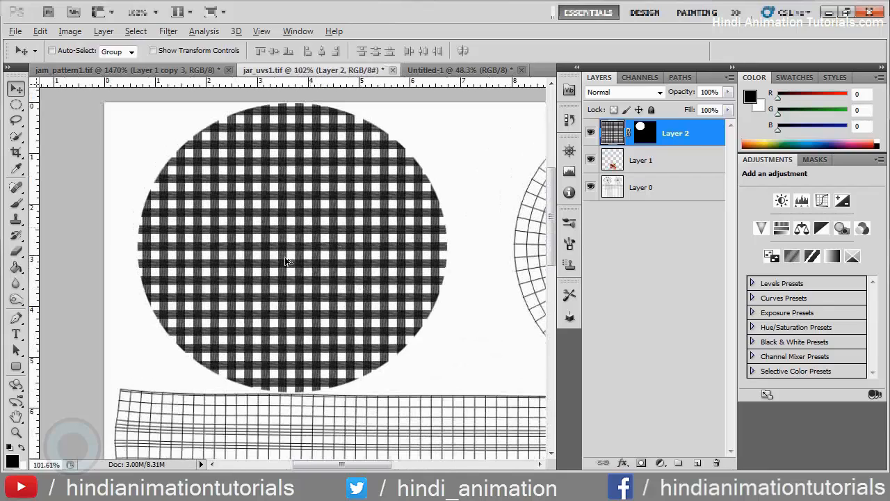
key(alt)
key(ctrl+u)
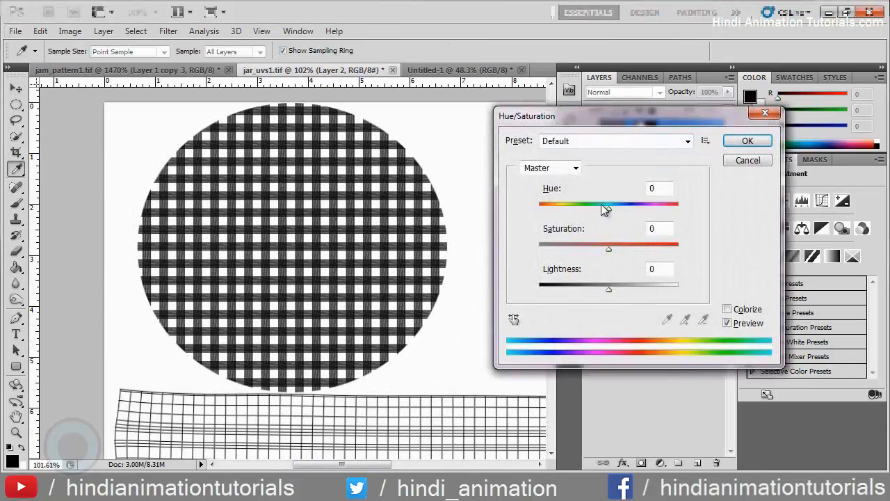
click(729, 309)
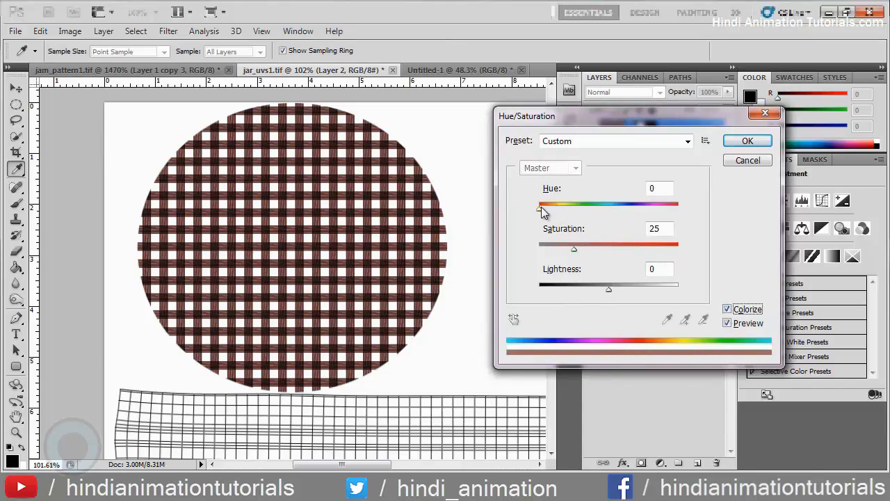
drag(613, 293, 624, 286)
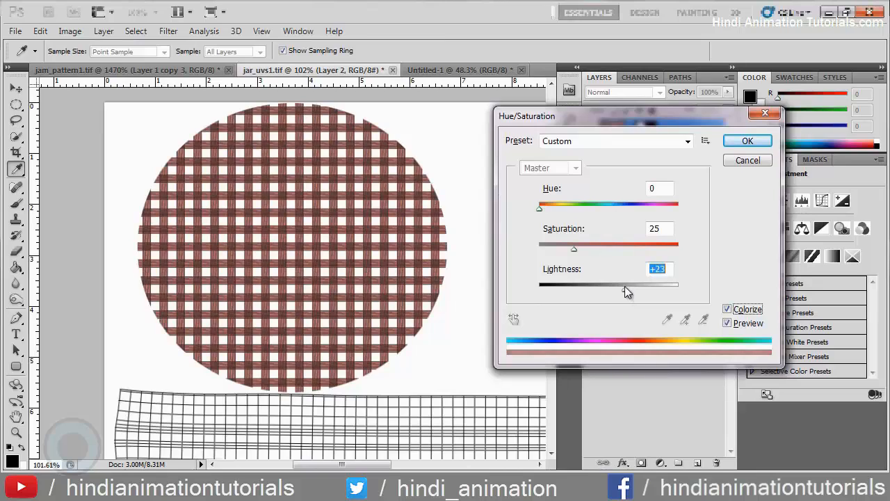
drag(545, 212, 557, 210)
drag(588, 246, 625, 256)
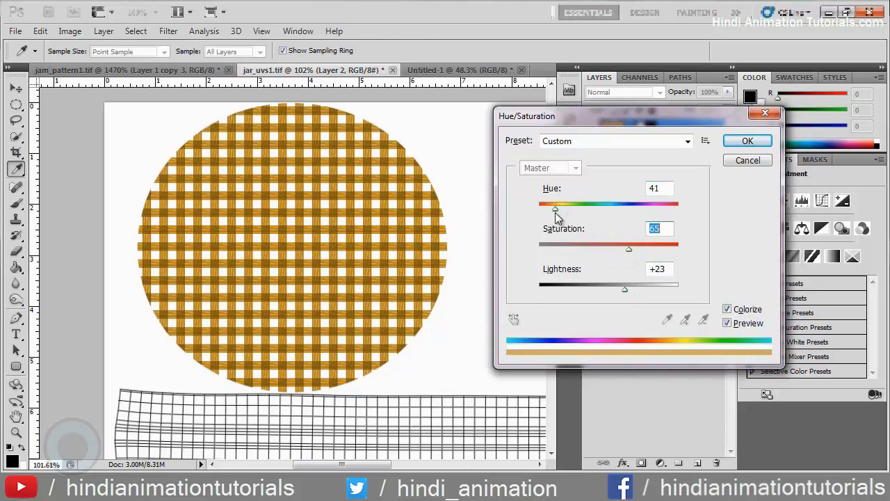
drag(555, 212, 537, 207)
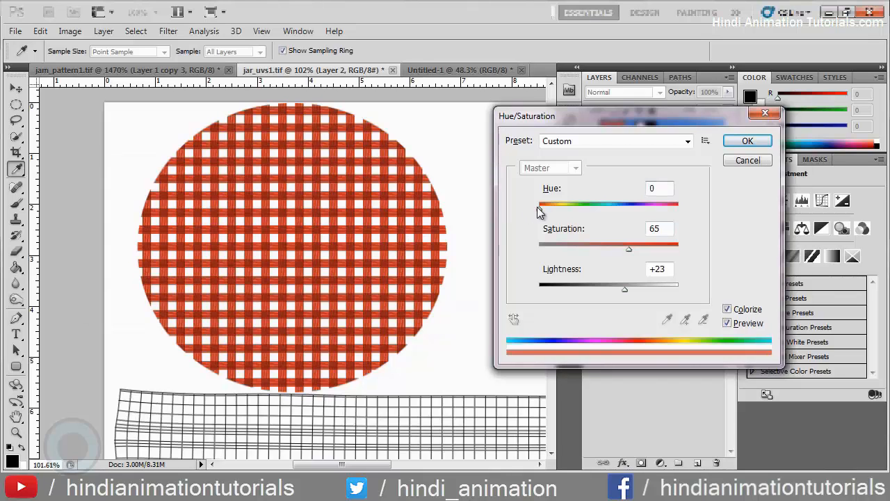
- Brighten the red checks to Saturation 75 and Lightness +41 with Hue 0, and apply the Hue/Saturation adjustment
key(alt+Tab)
key(alt+Tab)
drag(624, 297, 650, 292)
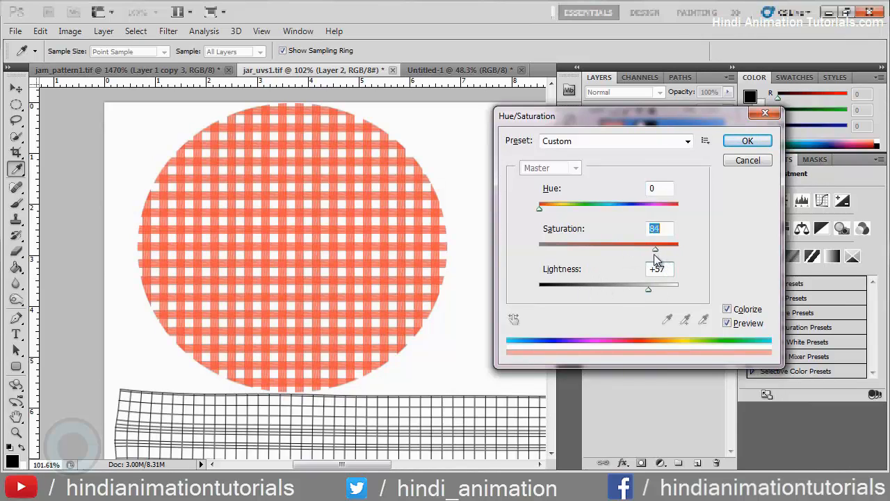
drag(654, 254, 651, 254)
drag(539, 209, 483, 193)
drag(646, 290, 637, 292)
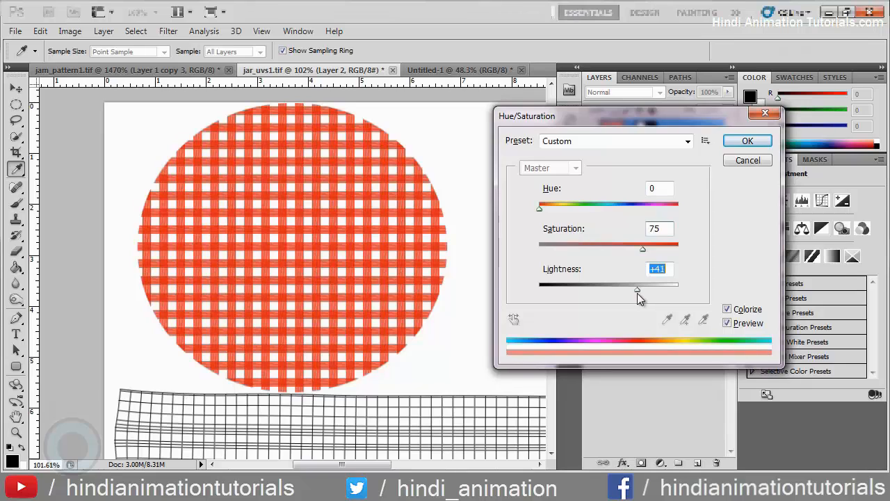
click(744, 141)
key(v)
- Duplicate the Smucker's label layer, Layer 1
scroll(392, 297, down, 3)
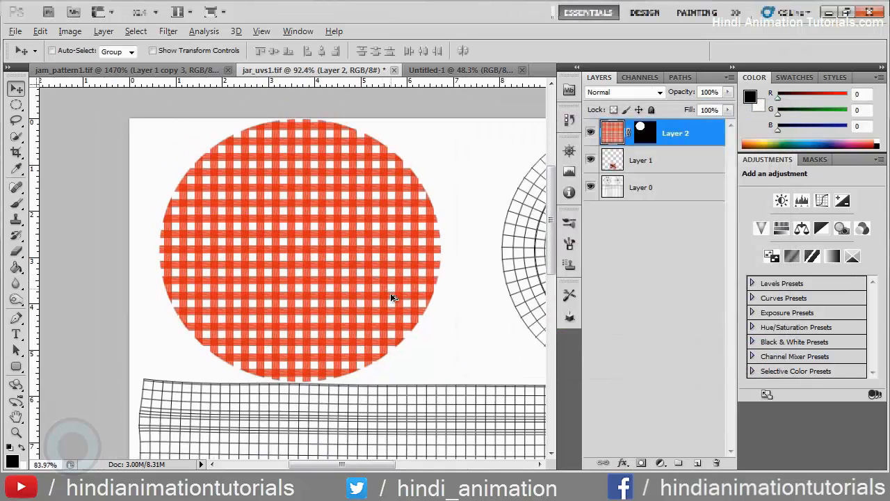
scroll(459, 362, down, 2)
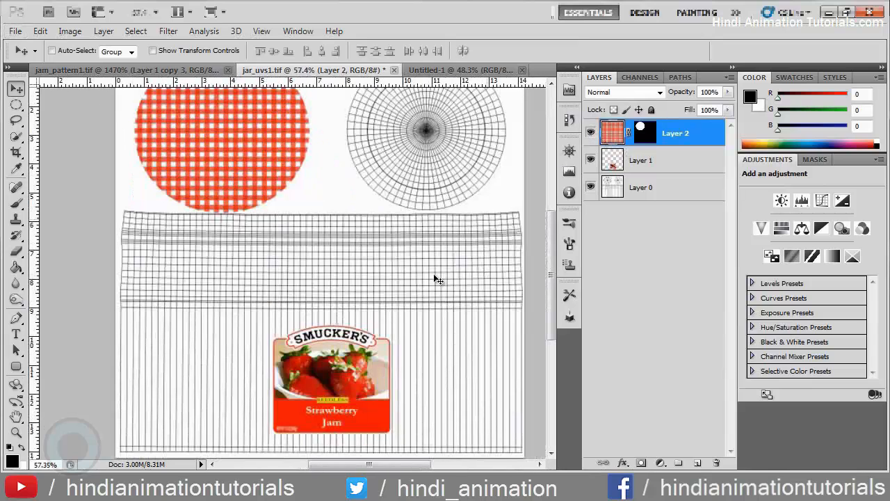
drag(391, 232, 376, 267)
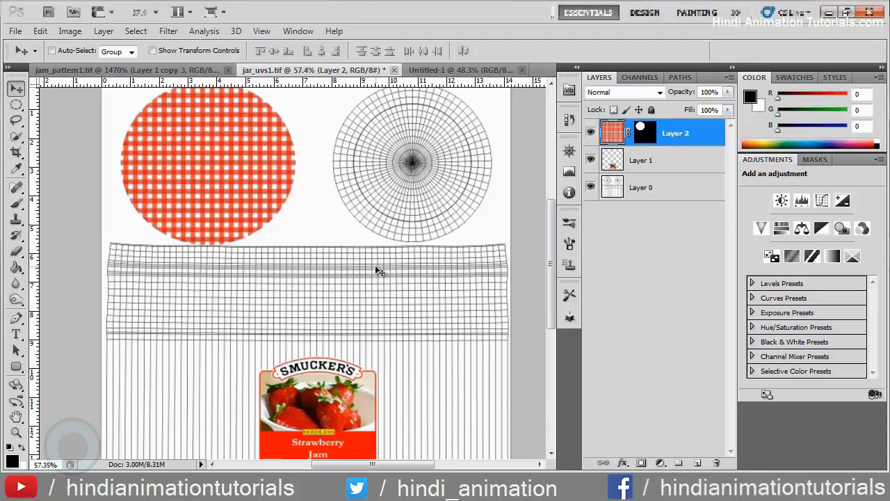
click(616, 161)
key(ctrl+j)
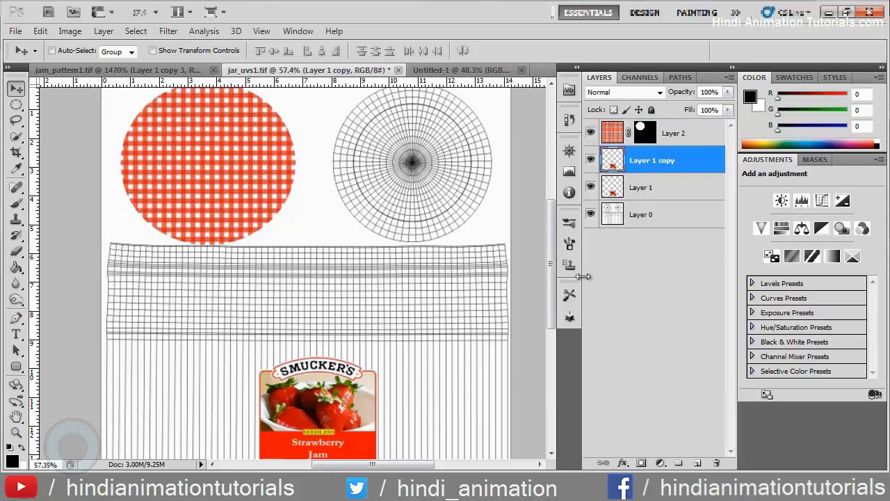
key(i)
key(ctrl+u)
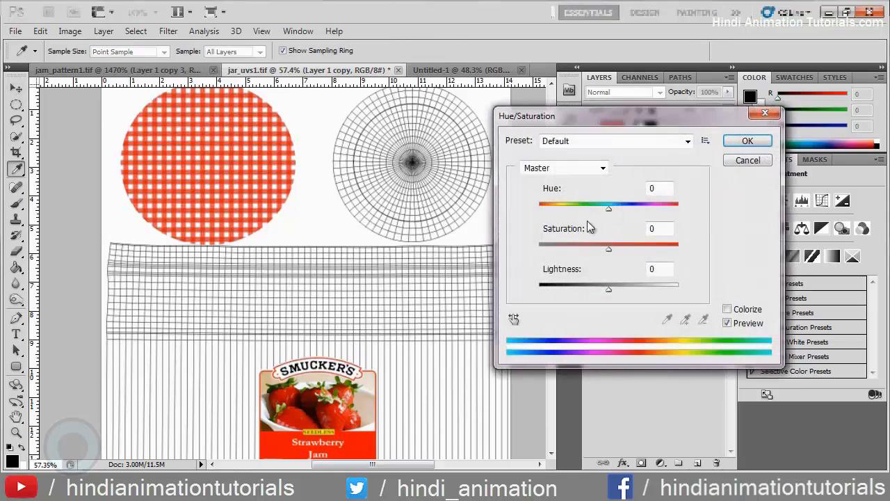
click(748, 160)
key(v)
- Turn the duplicated label on Layer 1 copy solid black by applying Hue/Saturation with Lightness -100
key(i)
key(ctrl+u)
drag(612, 292, 453, 299)
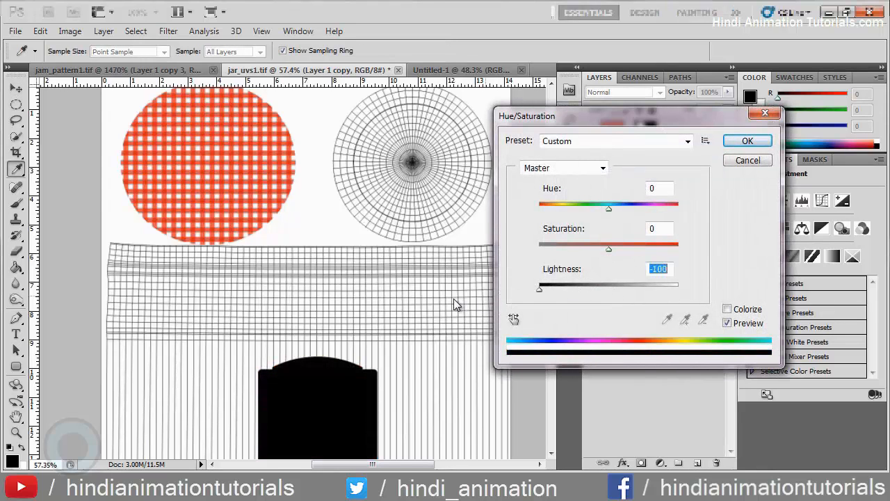
click(747, 142)
key(v)
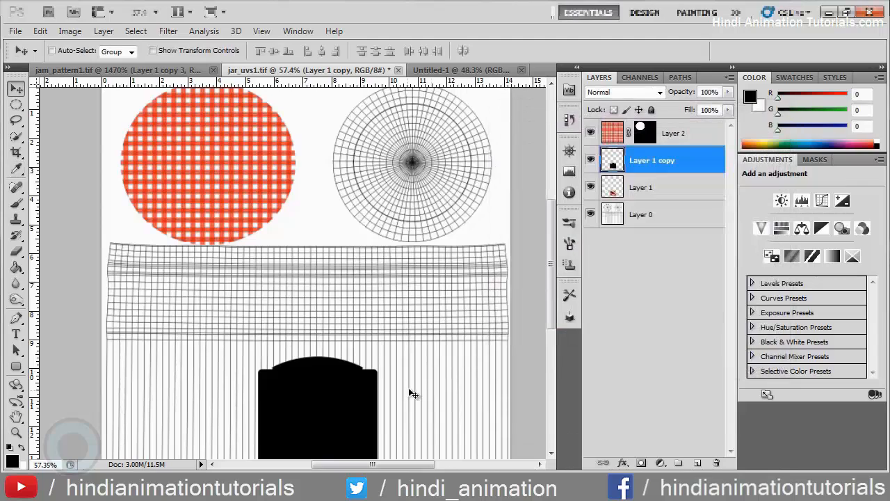
- Duplicate the red check layer, Layer 2, and turn the copy solid black by lowering its Lightness with Hue/Saturation
drag(440, 372, 347, 357)
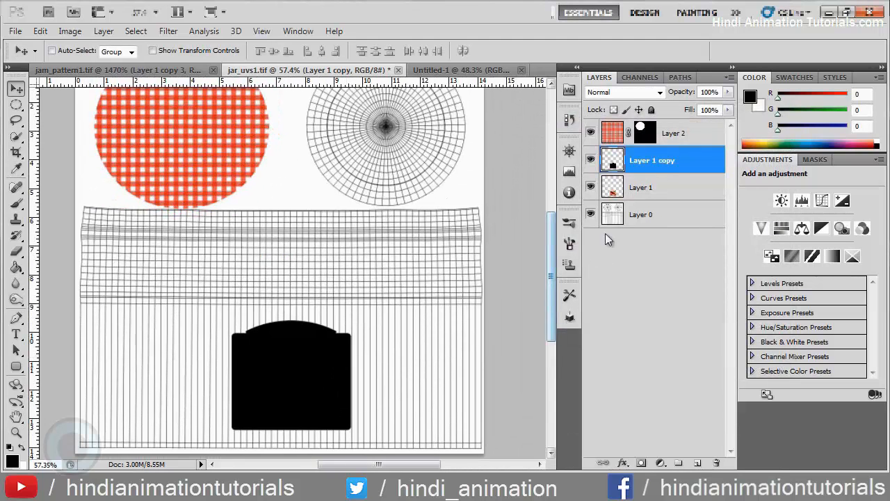
click(617, 136)
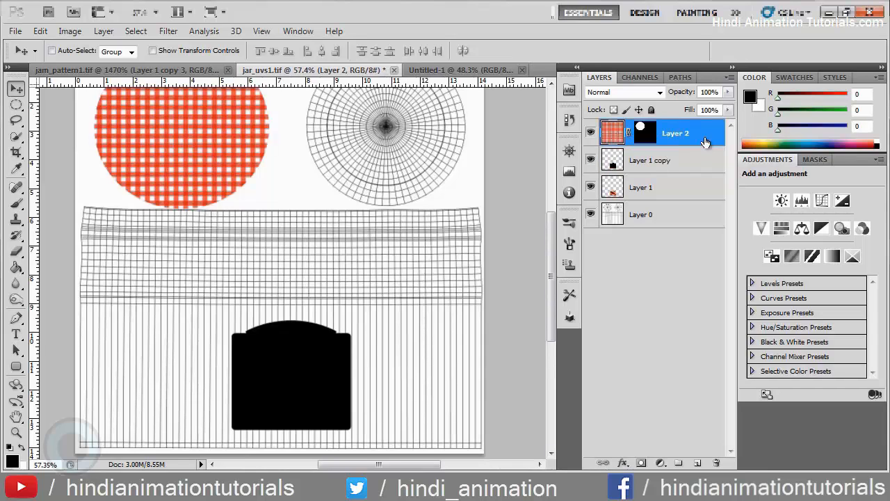
key(ctrl+j)
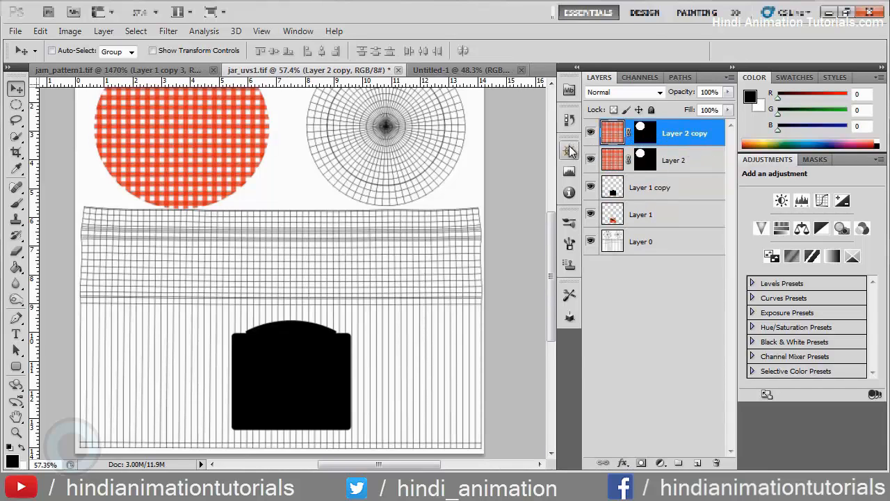
key(ctrl+u)
drag(610, 285, 542, 286)
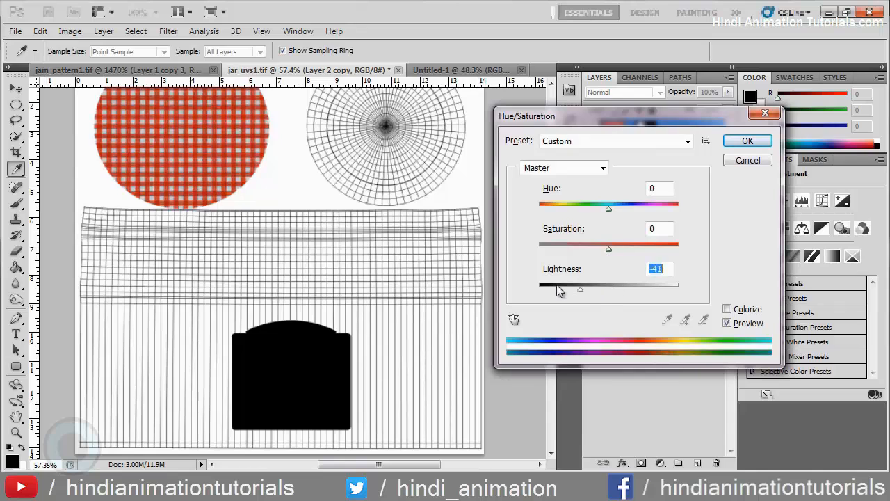
click(747, 140)
key(v)
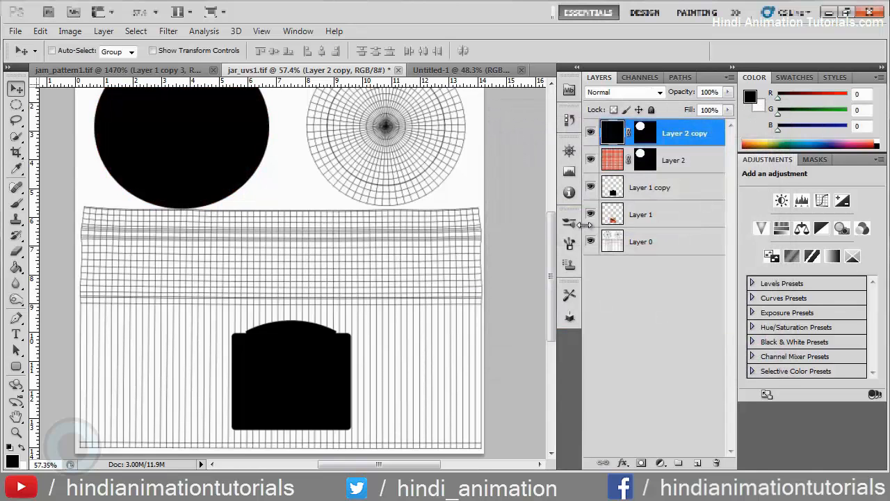
ctrl+click(612, 134)
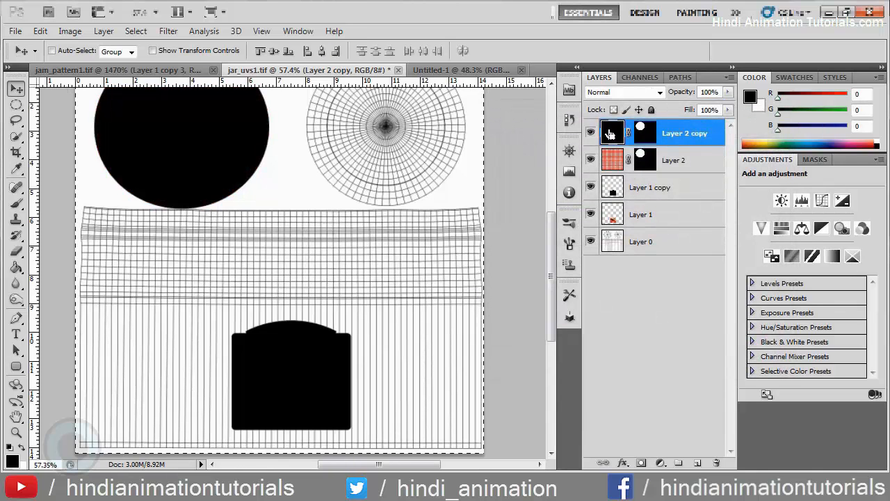
key(ctrl+d)
right_click(676, 135)
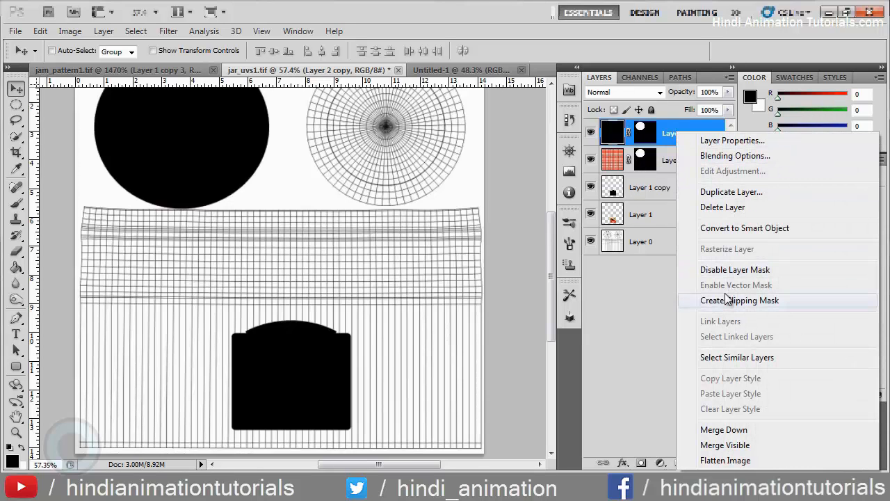
click(664, 164)
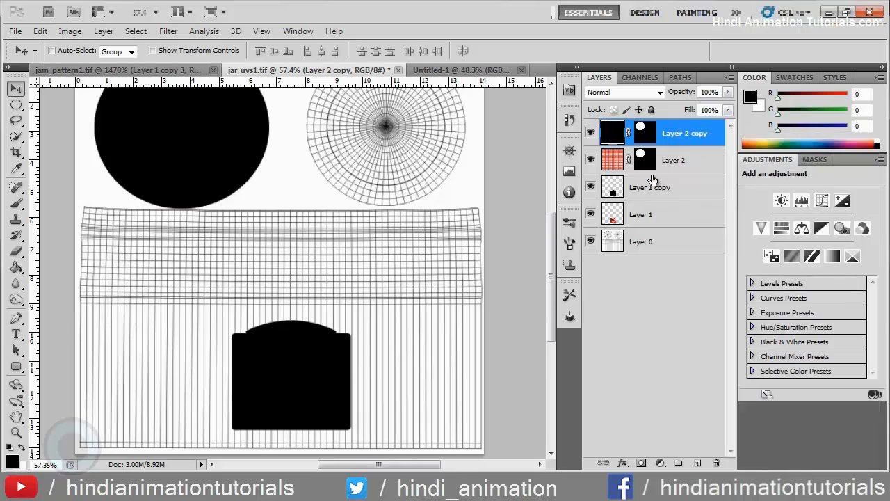
- Select the two solid black layers, Layer 2 copy and Layer 1 copy, together and bring up their layer commands
ctrl+click(656, 196)
right_click(655, 194)
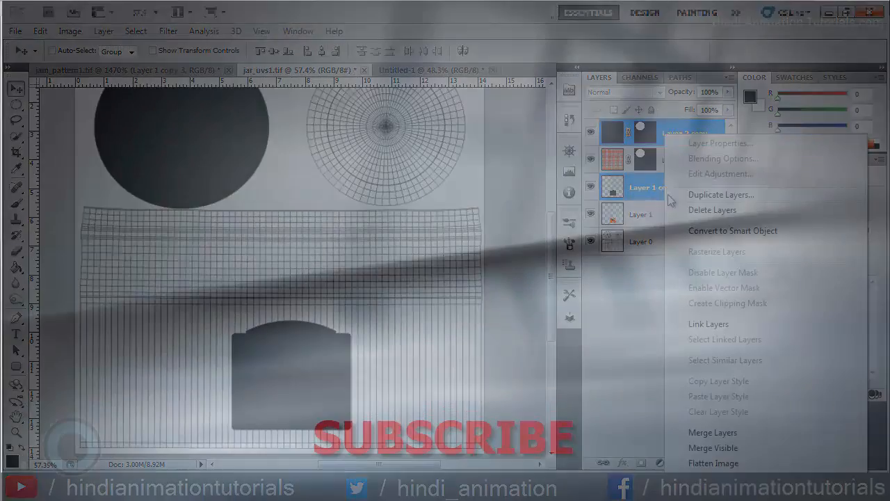